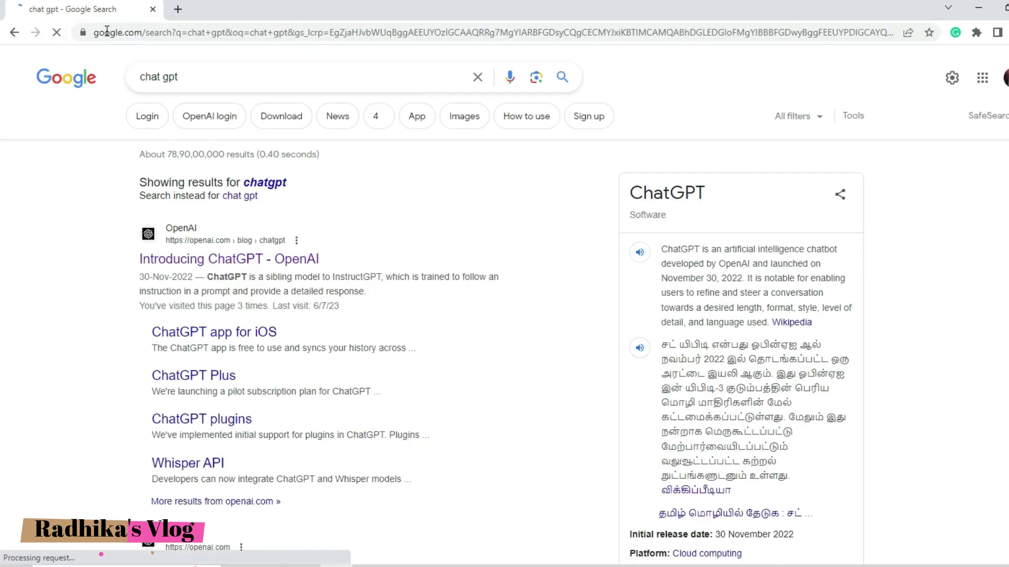
- Open OpenAI's Introducing ChatGPT page from the search results and launch ChatGPT from it
{"action": "left_click", "coordinate": [276, 260]}
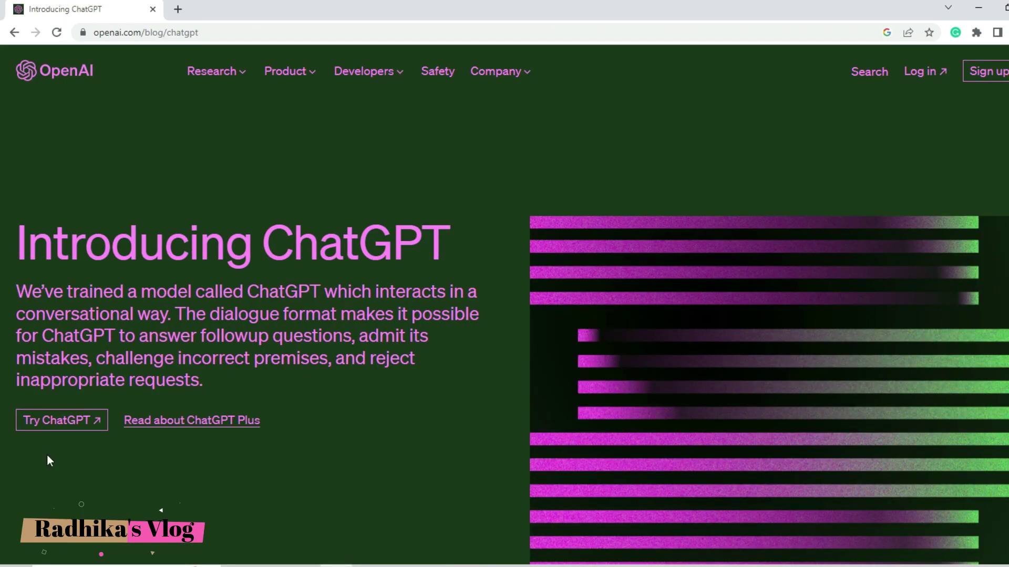
{"action": "left_click", "coordinate": [59, 427]}
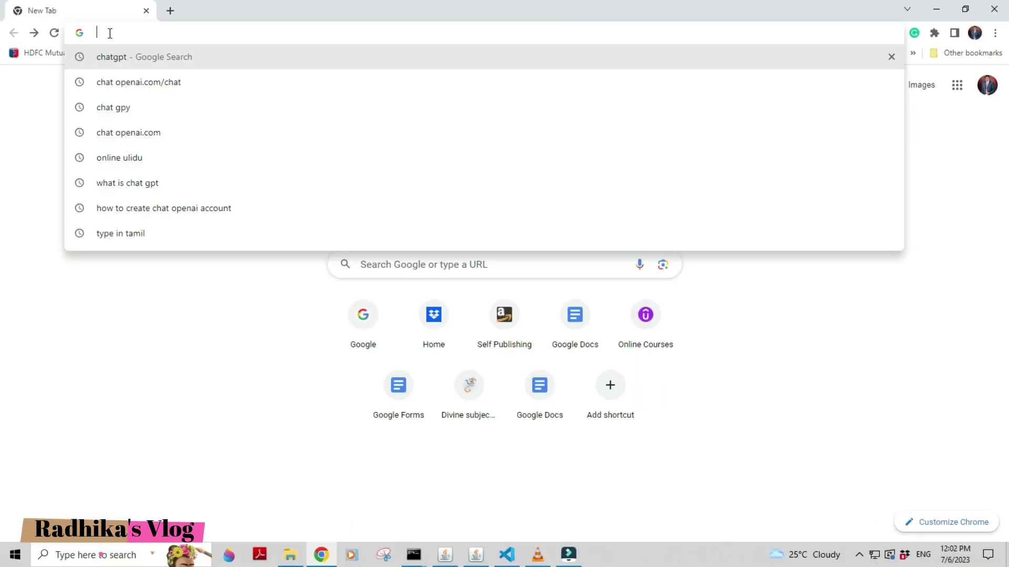
- Go directly to the ChatGPT site at chat.openai.com
{"action": "type", "text": "chat"}
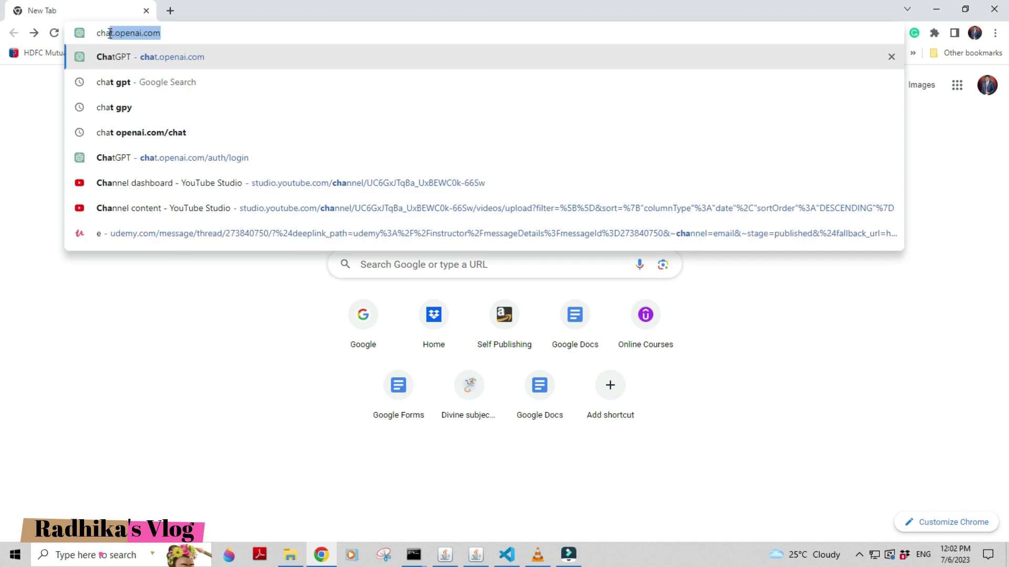
{"action": "type", "text": "."}
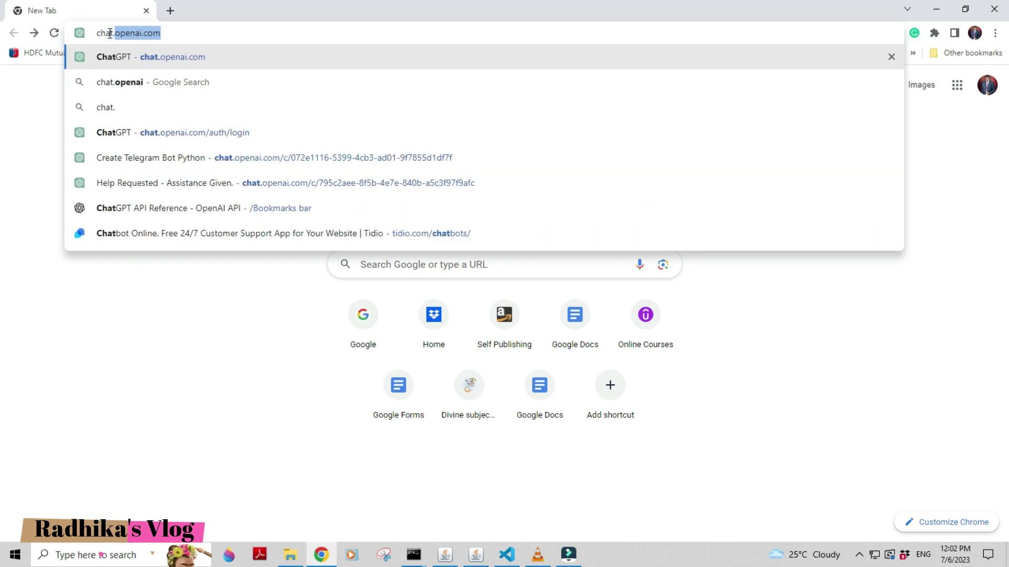
{"action": "type", "text": "open"}
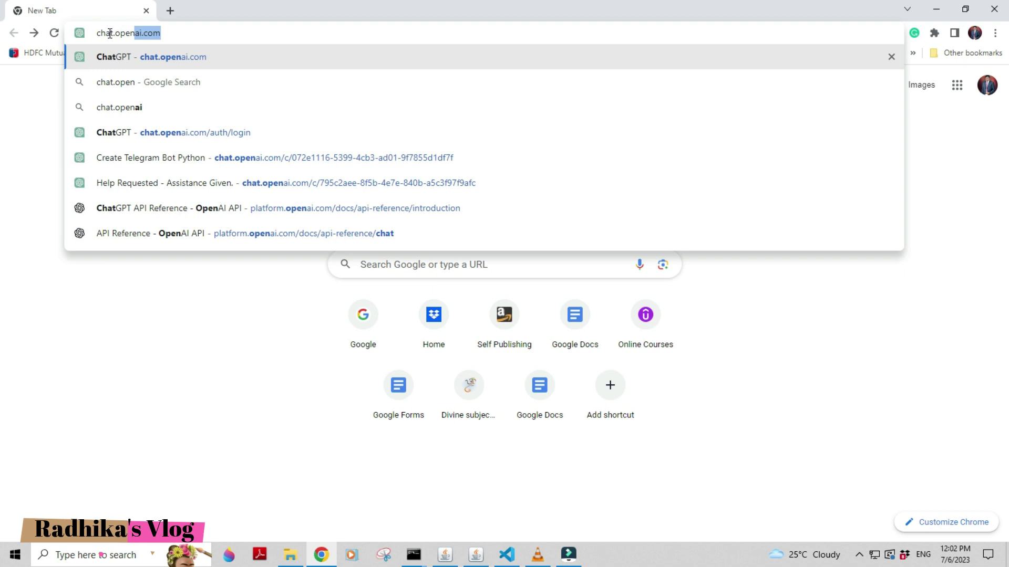
{"action": "type", "text": "ai"}
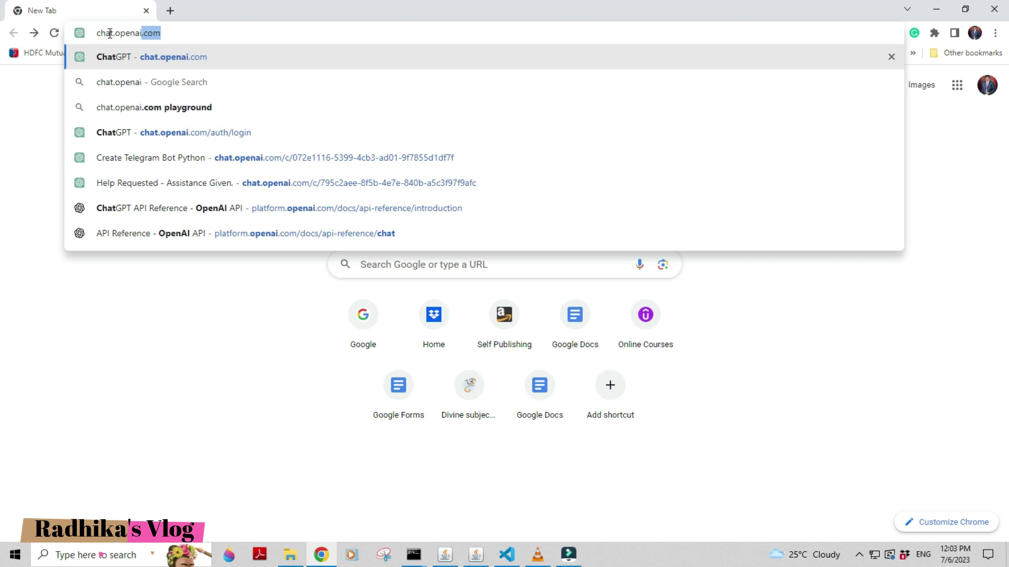
{"action": "type", "text": ".com"}
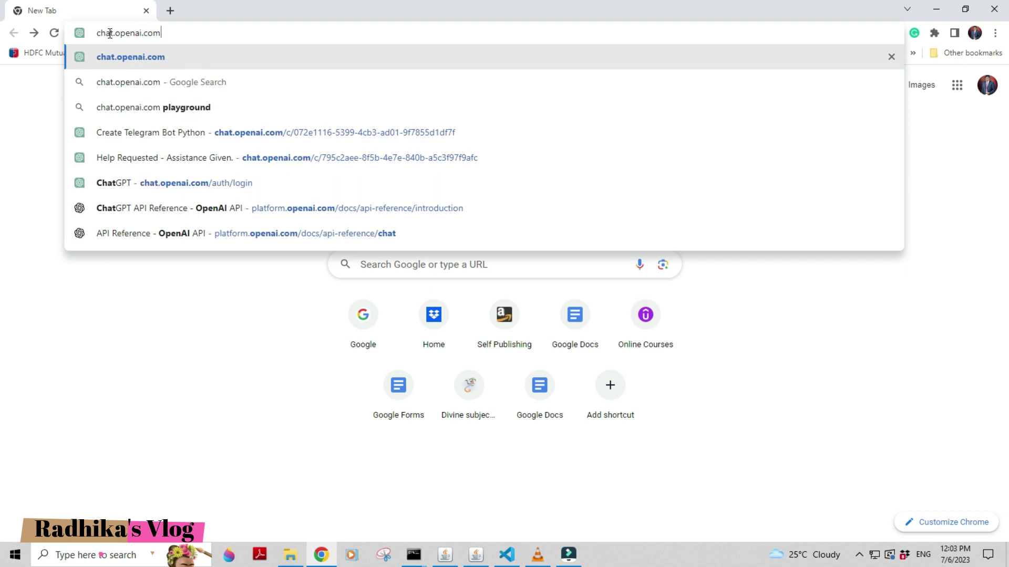
{"action": "key", "text": "Return"}
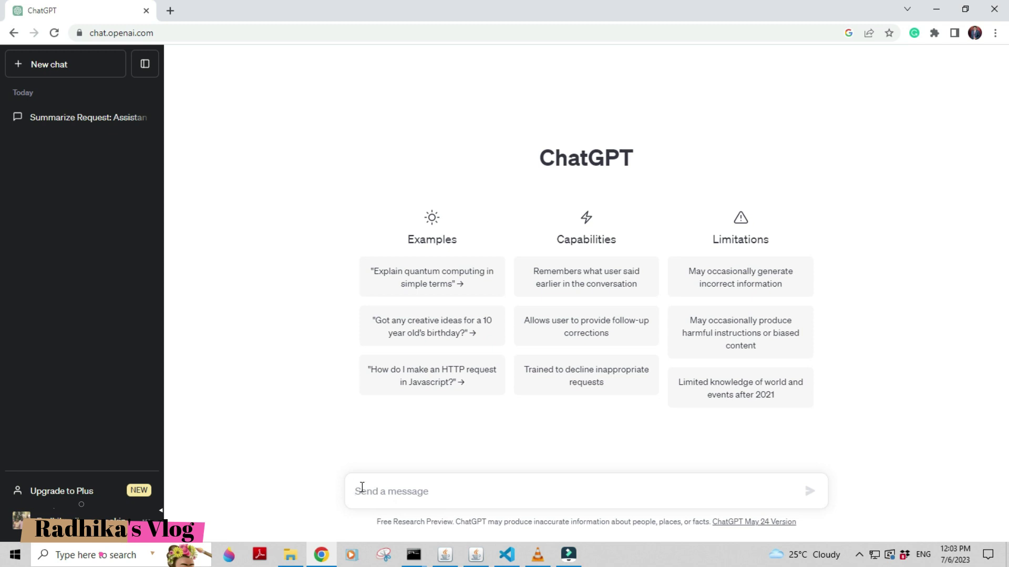
- Send the greeting "hi" as the first message of the new chat
{"action": "left_click", "coordinate": [527, 490]}
{"action": "type", "text": "hi"}
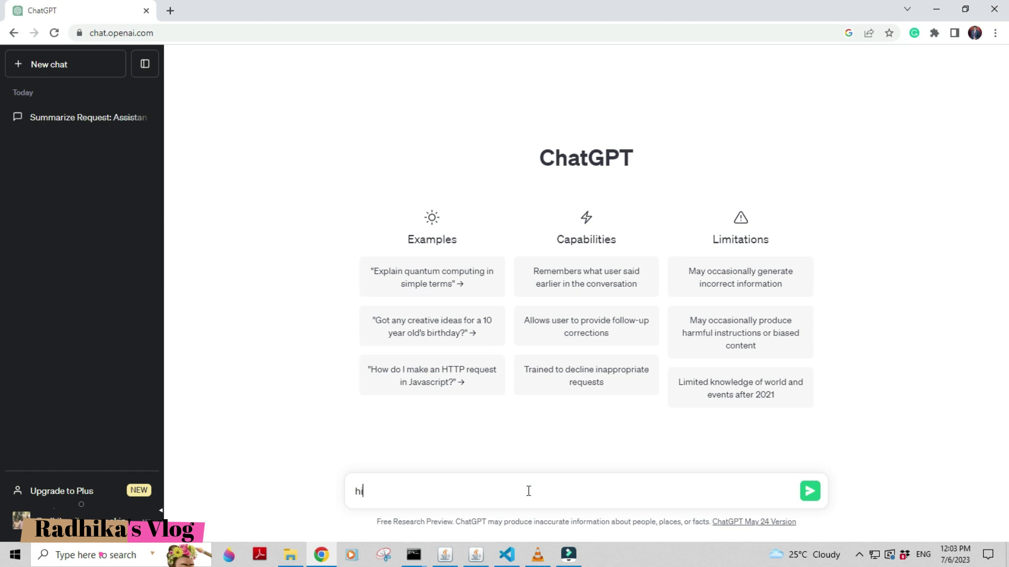
{"action": "key", "text": "Return"}
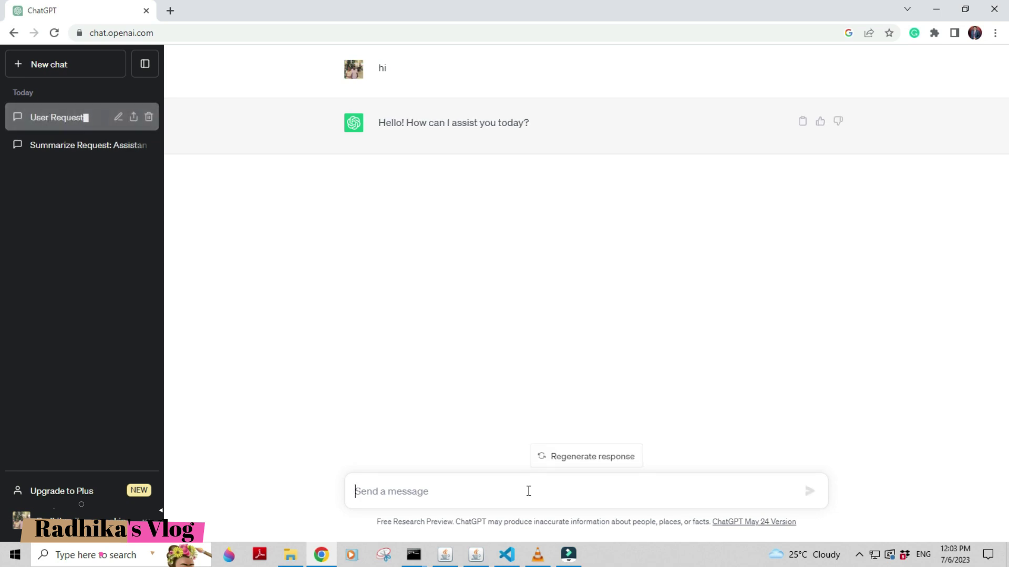
- Ask ChatGPT "can you write an essay about tree?" and submit the message
{"action": "left_click", "coordinate": [459, 488]}
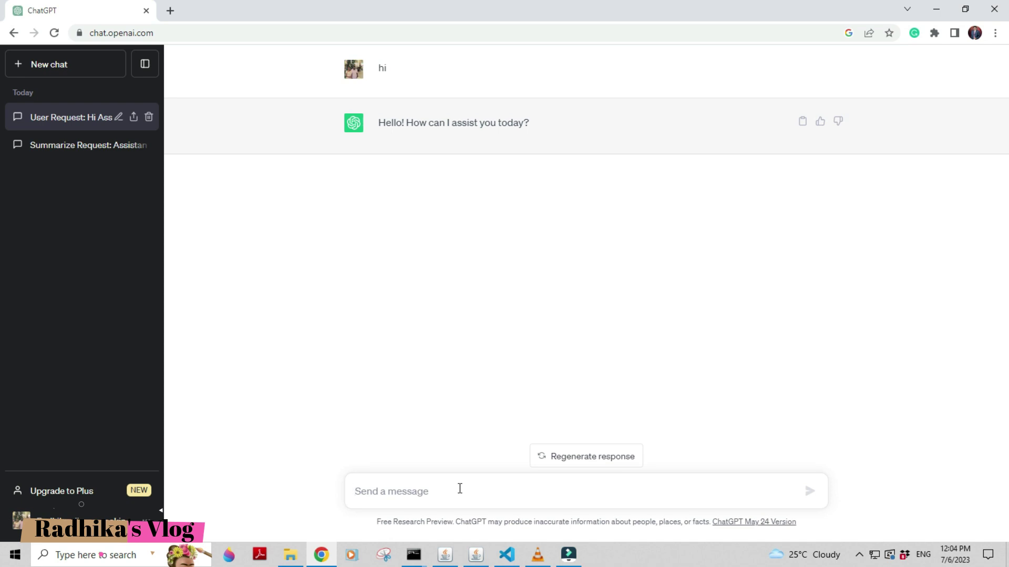
{"action": "type", "text": "can y"}
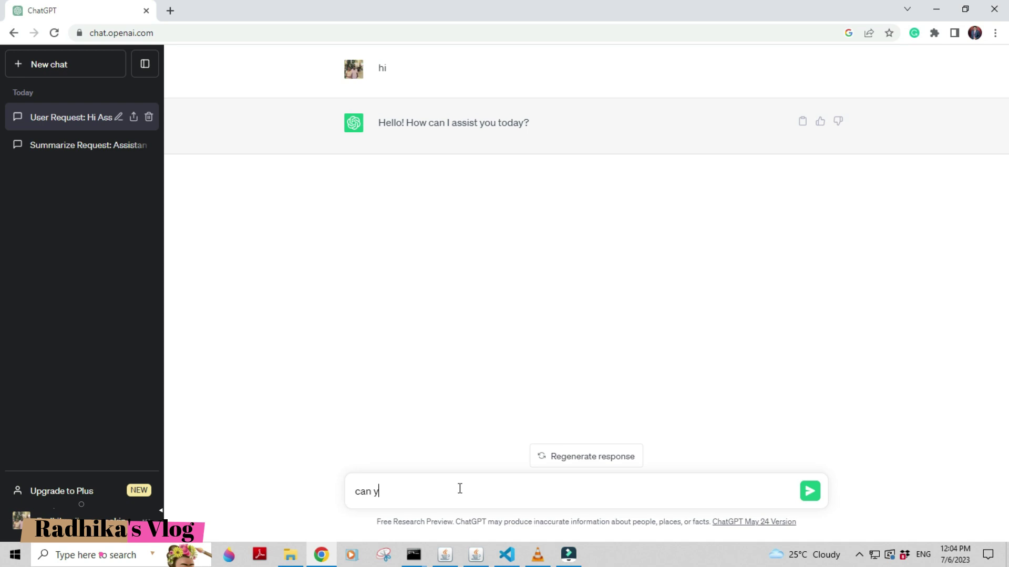
{"action": "type", "text": "ou  write an essay about tr"}
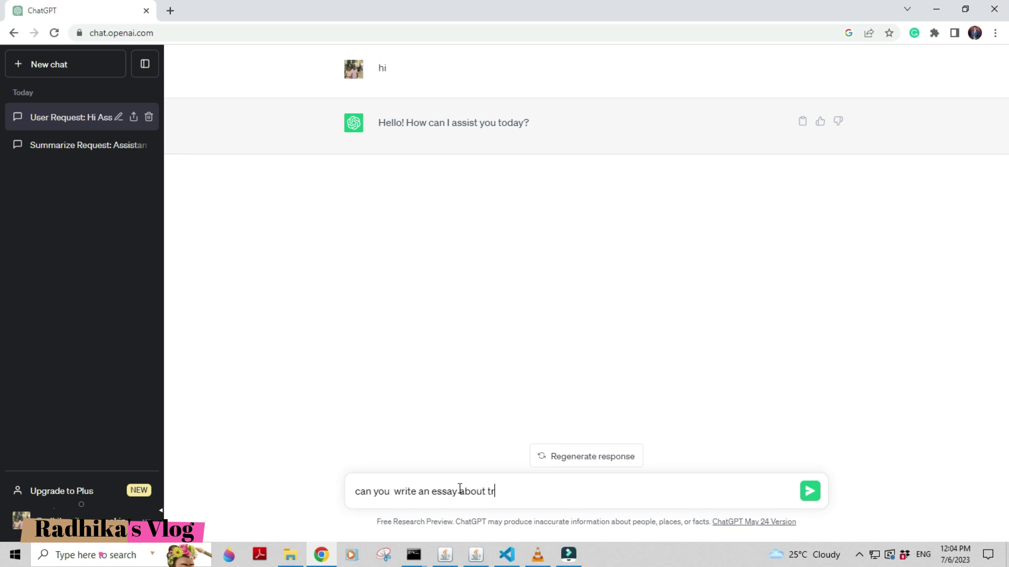
{"action": "type", "text": "ee?"}
{"action": "left_click", "coordinate": [812, 496]}
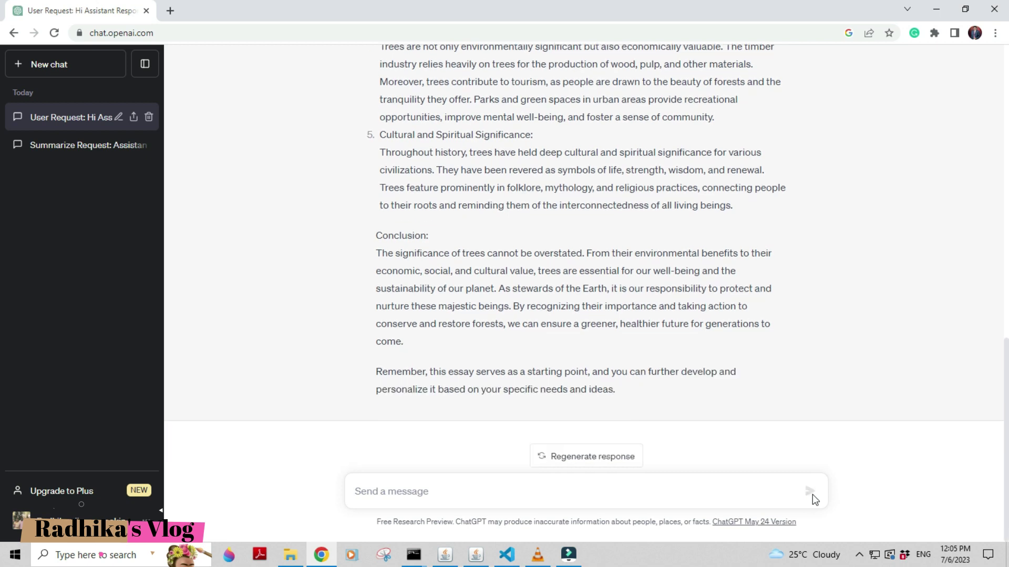
- Ask ChatGPT "how to write a leave letter to my head master?" and submit the message
{"action": "left_click", "coordinate": [437, 491]}
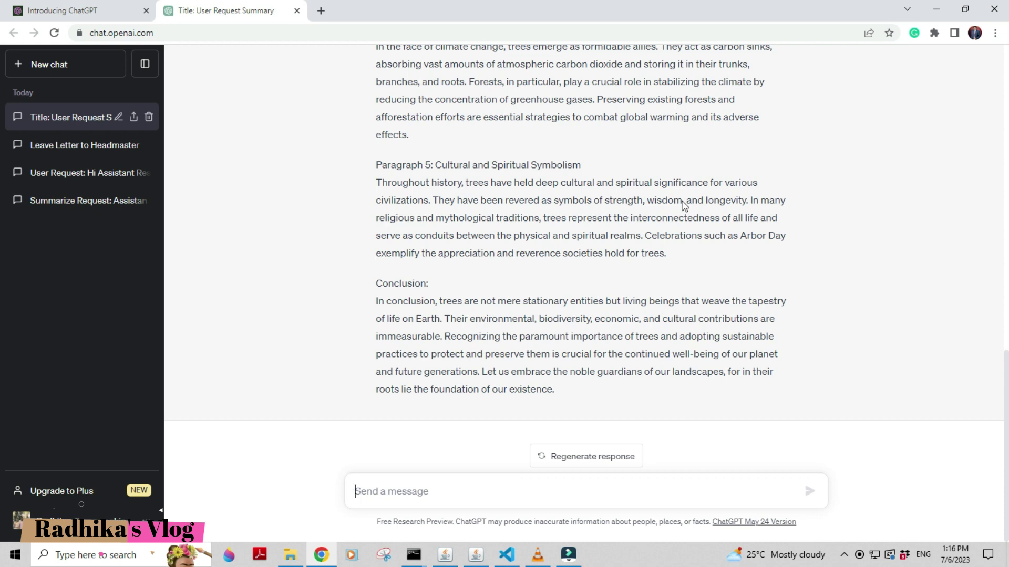
{"action": "type", "text": "how to w"}
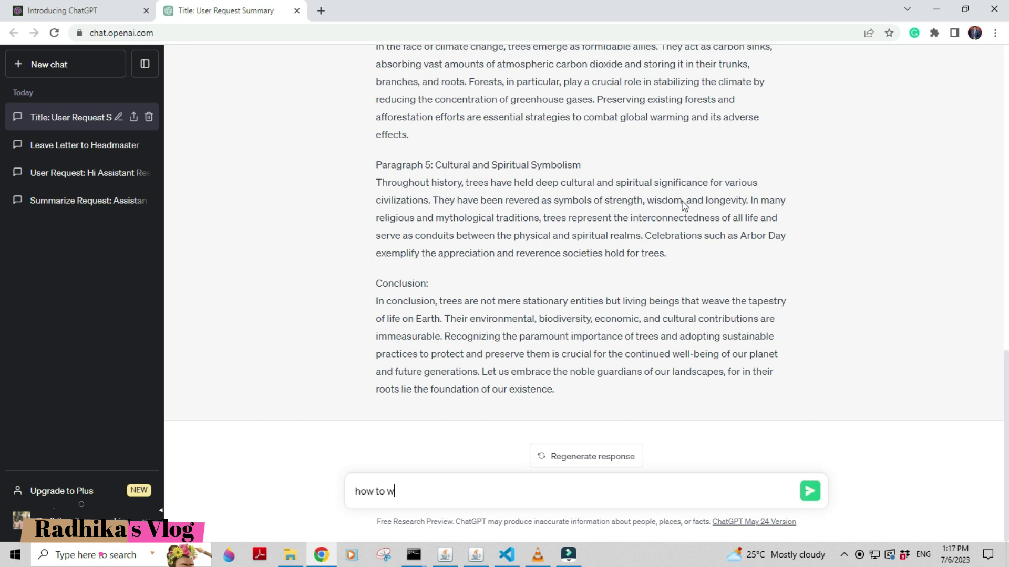
{"action": "type", "text": "r"}
{"action": "type", "text": "a lev"}
{"action": "key", "text": "BackSpace"}
{"action": "type", "text": "ave letter to m"}
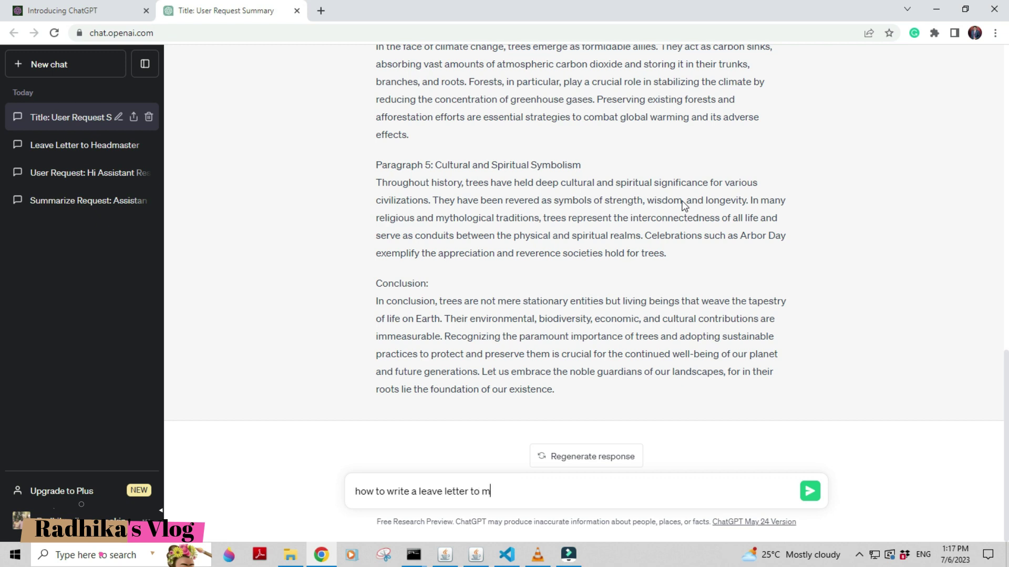
{"action": "type", "text": "y head master?"}
{"action": "key", "text": "Return"}
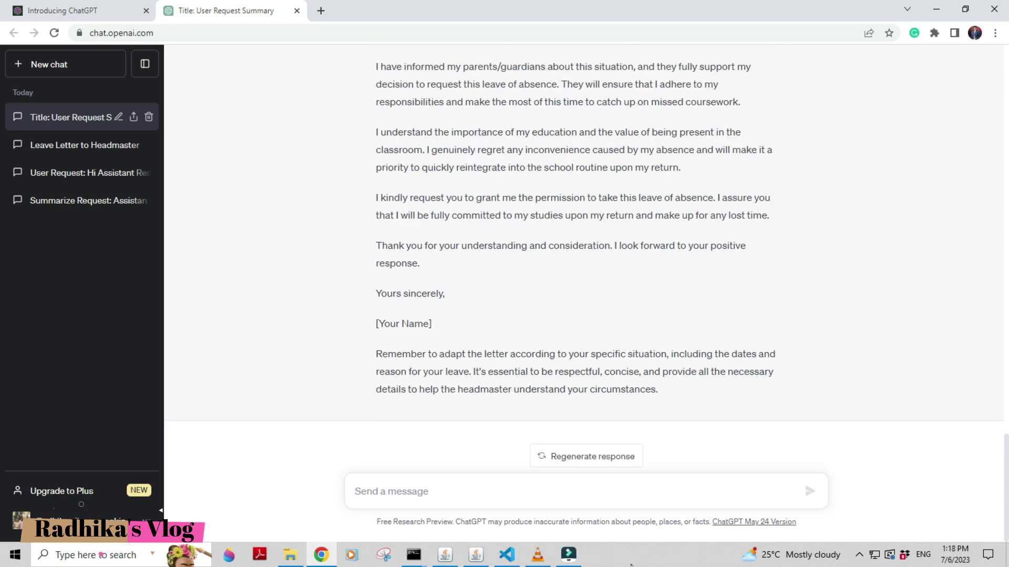
- Review the sample leave letter in the reply, from its address block through to the closing remarks
{"action": "scroll", "coordinate": [511, 389], "scroll_direction": "up", "scroll_amount": 10}
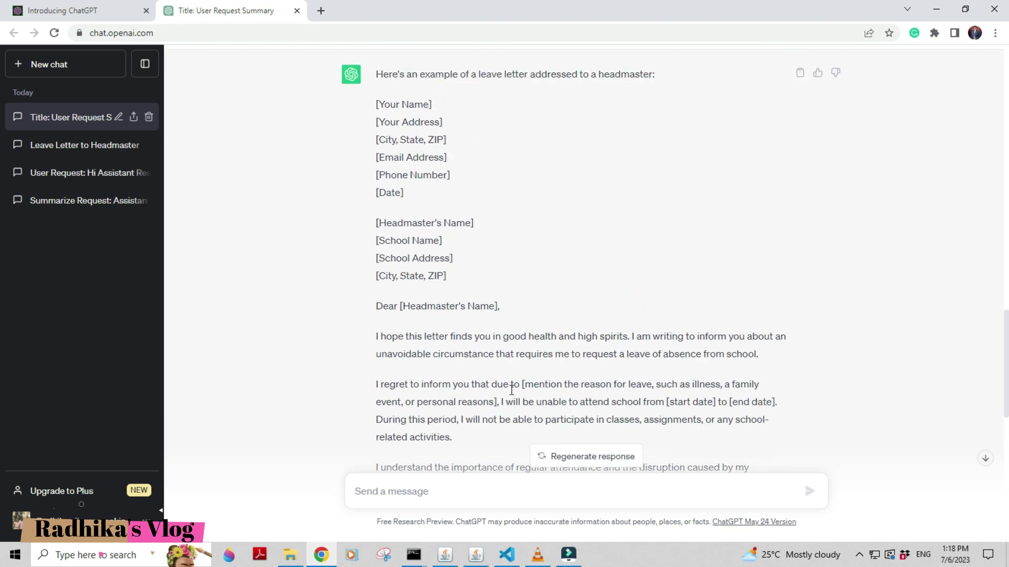
{"action": "scroll", "coordinate": [511, 389], "scroll_direction": "up", "scroll_amount": 5}
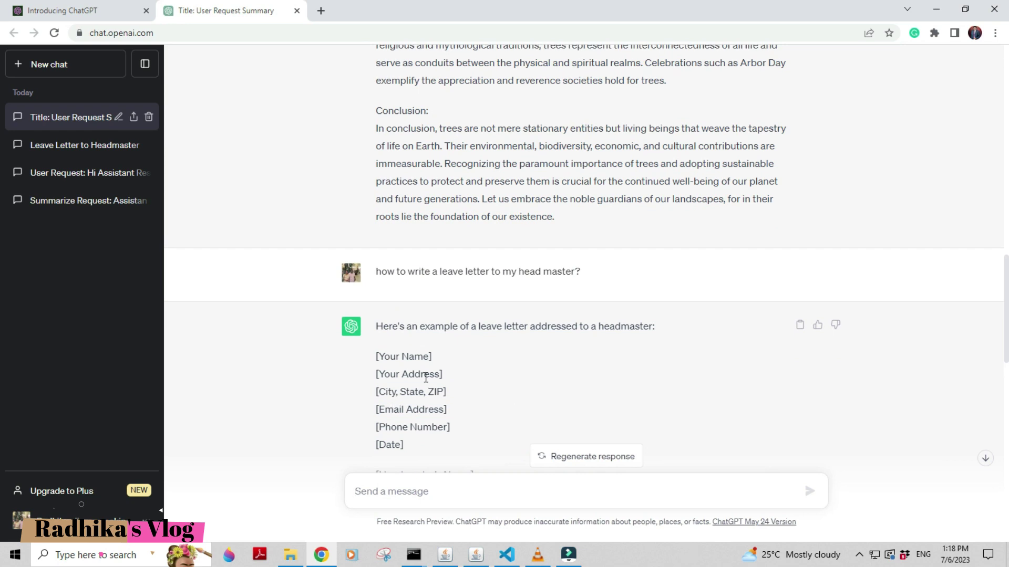
{"action": "scroll", "coordinate": [425, 378], "scroll_direction": "down", "scroll_amount": 15}
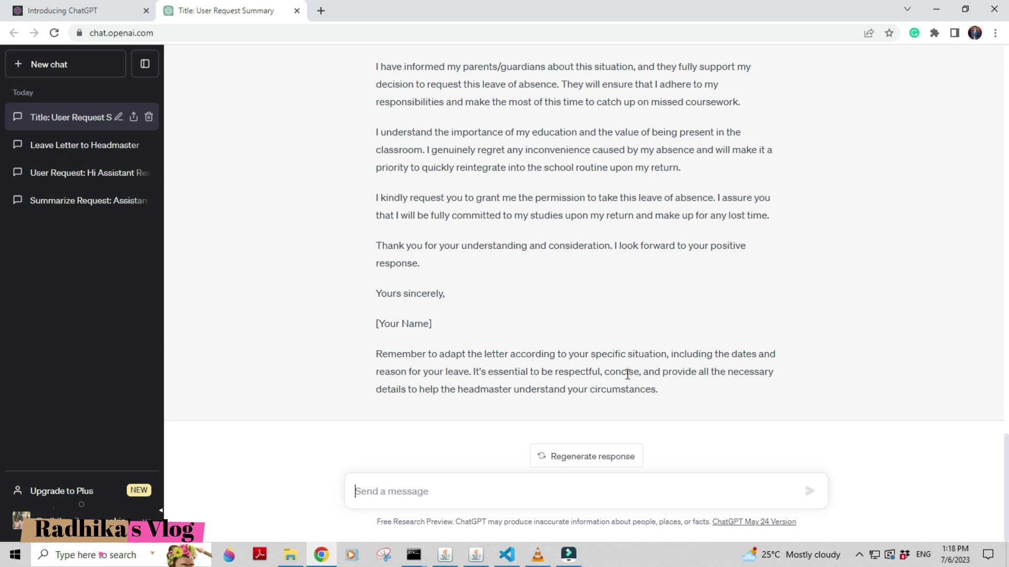
{"action": "scroll", "coordinate": [627, 374], "scroll_direction": "up", "scroll_amount": 15}
{"action": "scroll", "coordinate": [439, 433], "scroll_direction": "down", "scroll_amount": 3}
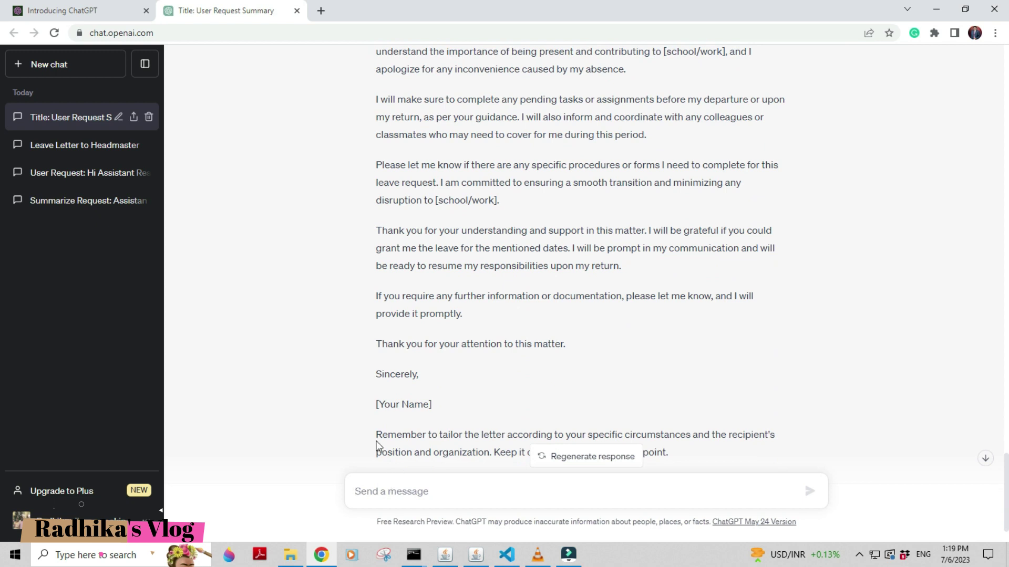
- Ask ChatGPT "what is the value of two digit number45 and 50?" and submit the message
{"action": "left_click", "coordinate": [387, 494]}
{"action": "type", "text": "what "}
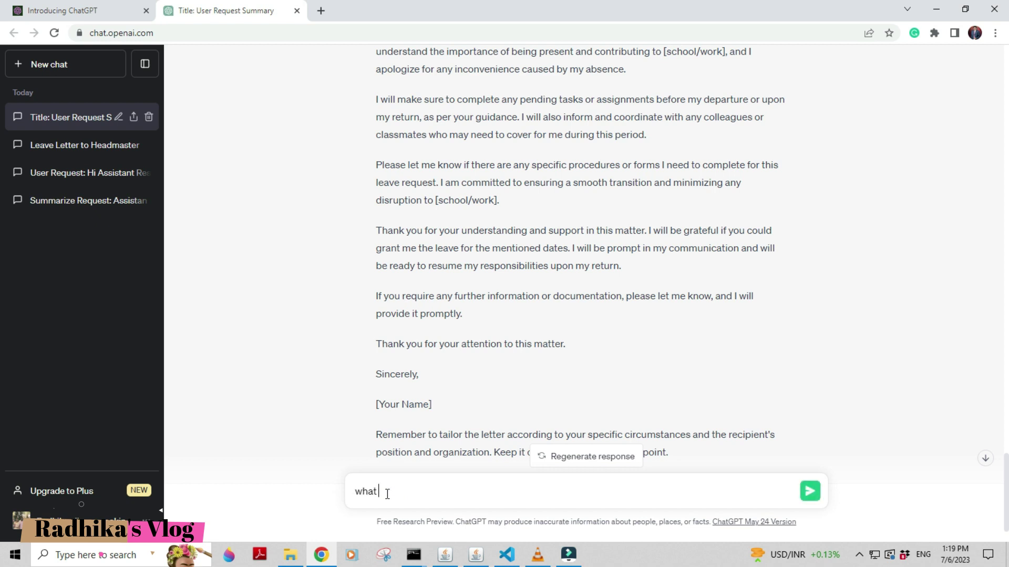
{"action": "type", "text": "is the value of two digit number45"}
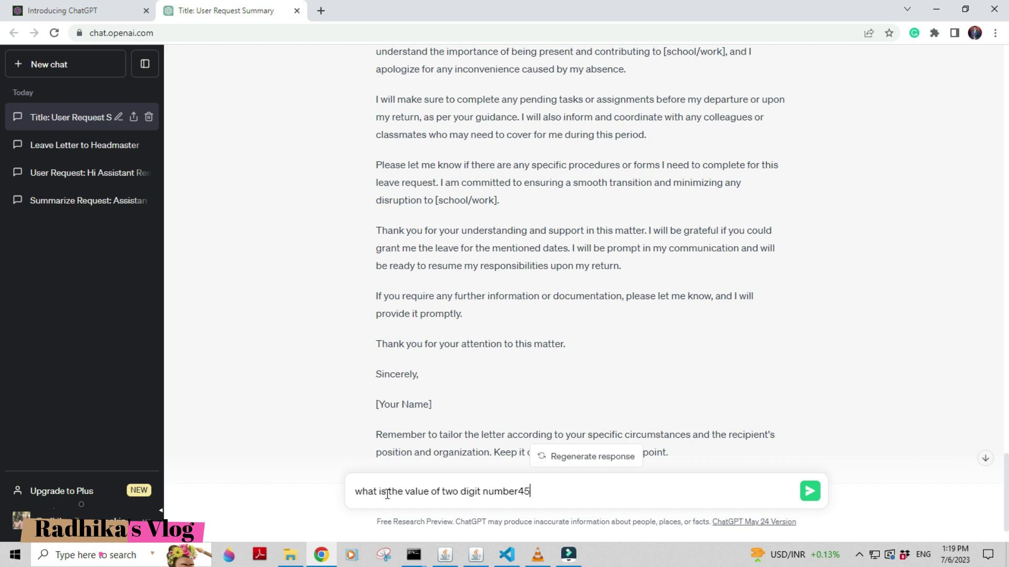
{"action": "type", "text": " and 50?"}
{"action": "key", "text": "Return"}
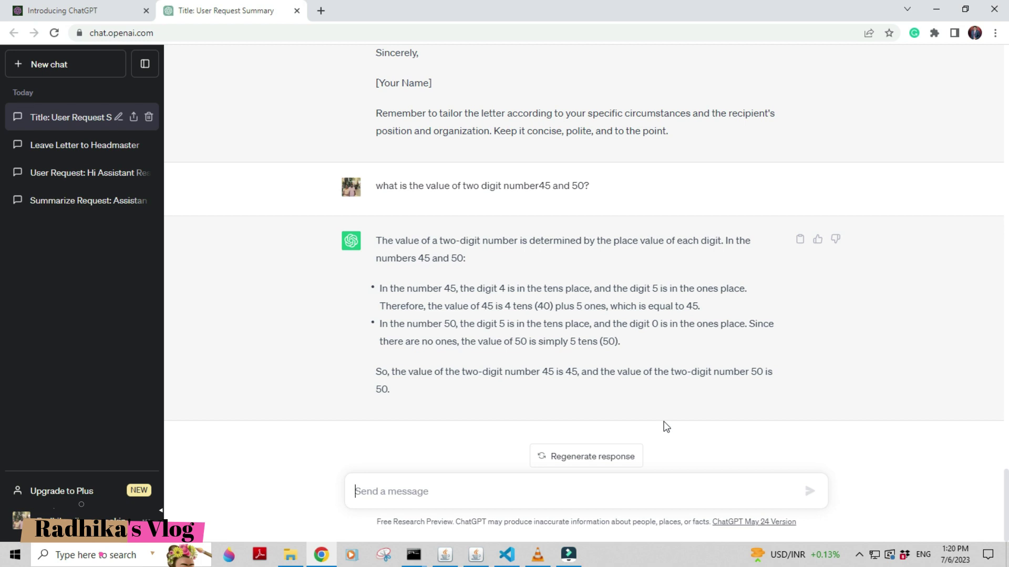
- Send ChatGPT the arithmetic question "how to add 60 and 160"
{"action": "type", "text": "how to add 45"}
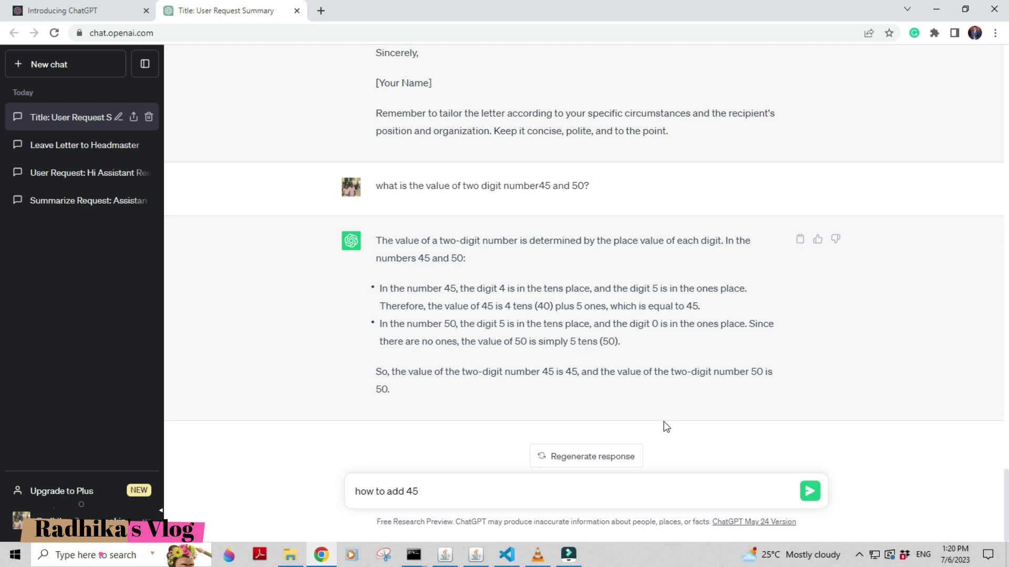
{"action": "key", "text": "BackSpace"}
{"action": "key", "text": "BackSpace"}
{"action": "type", "text": "60 and 160"}
{"action": "key", "text": "Return"}
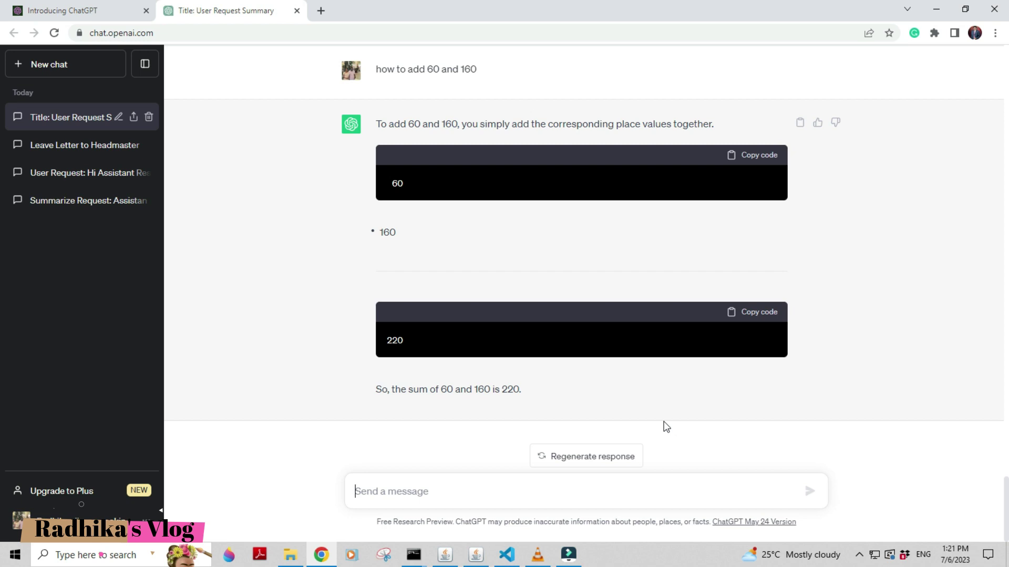
- Ask for the sum as an expression by sending "what is the value of 60+160=?"
{"action": "type", "text": "what "}
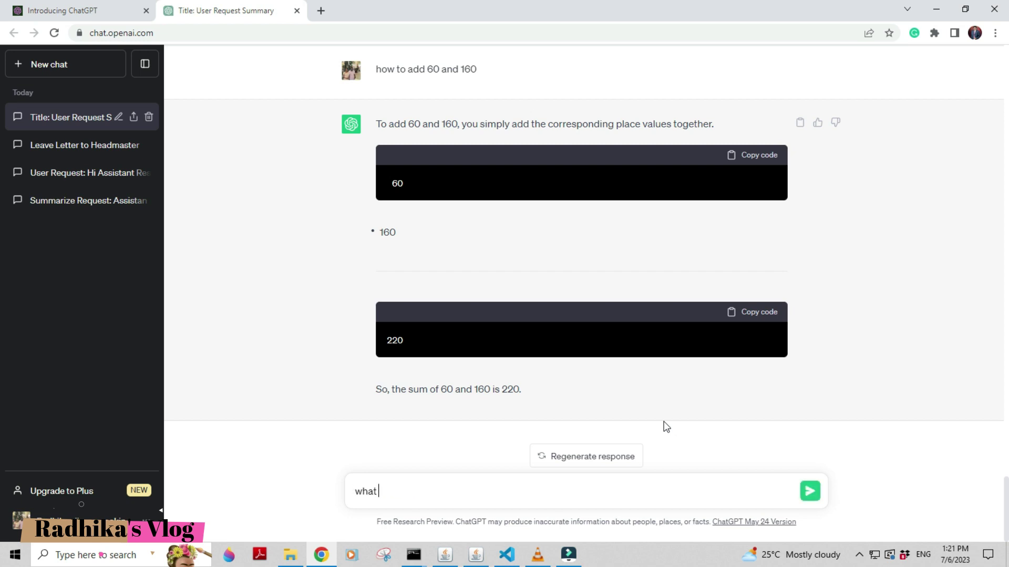
{"action": "type", "text": "isthe"}
{"action": "key", "text": "BackSpace"}
{"action": "key", "text": "BackSpace"}
{"action": "key", "text": "BackSpace"}
{"action": "key", "text": "BackSpace"}
{"action": "type", "text": "the value of 60+160=?"}
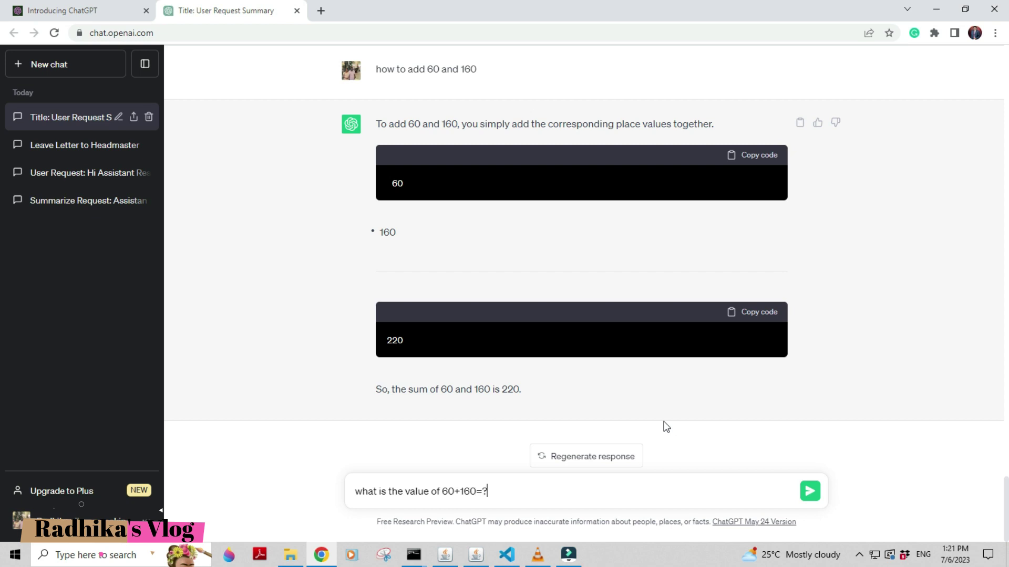
{"action": "key", "text": "Return"}
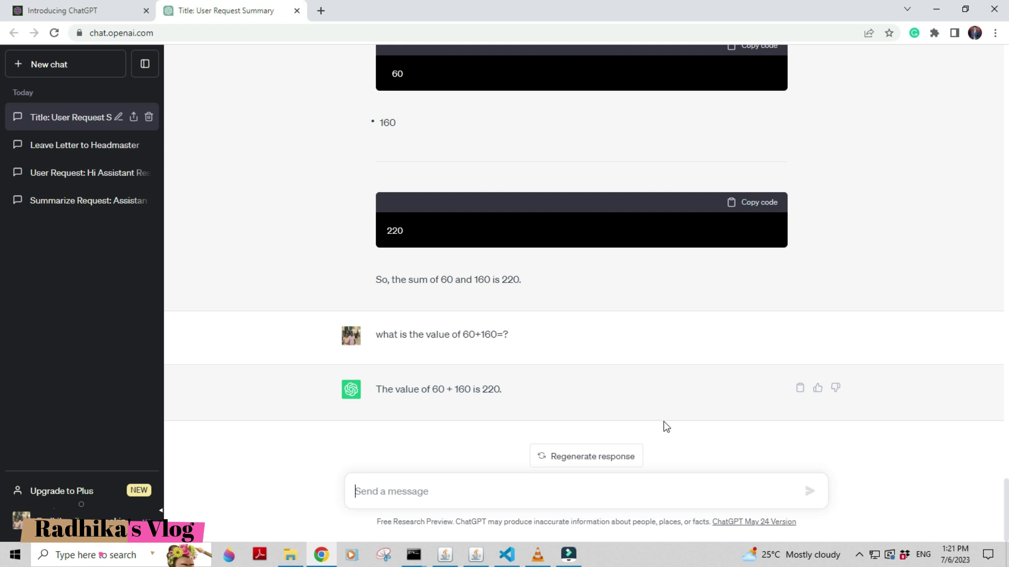
- Send ChatGPT the division question "division of 27/3?"
{"action": "type", "text": "div"}
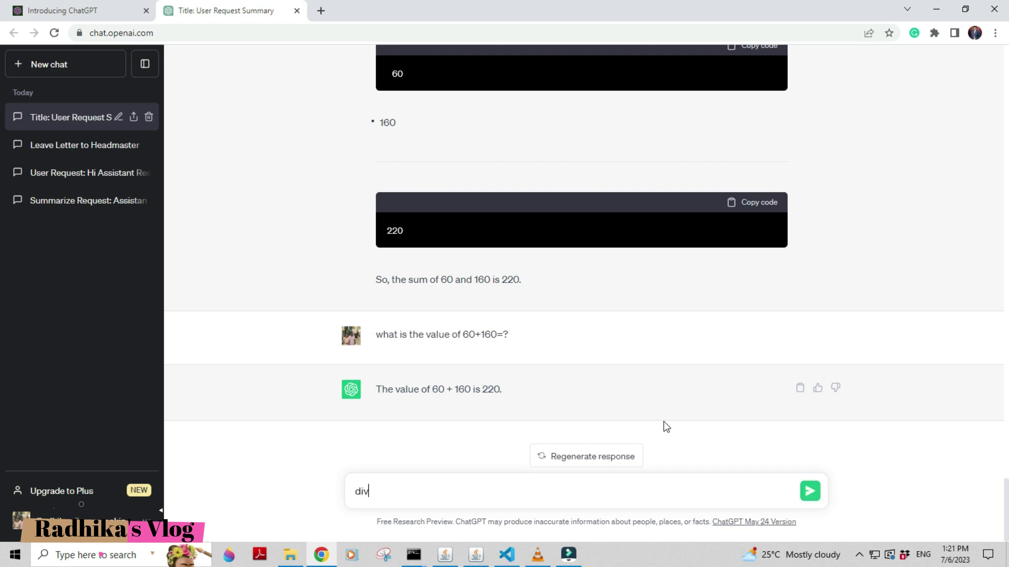
{"action": "type", "text": "ision of 27/3?"}
{"action": "key", "text": "Return"}
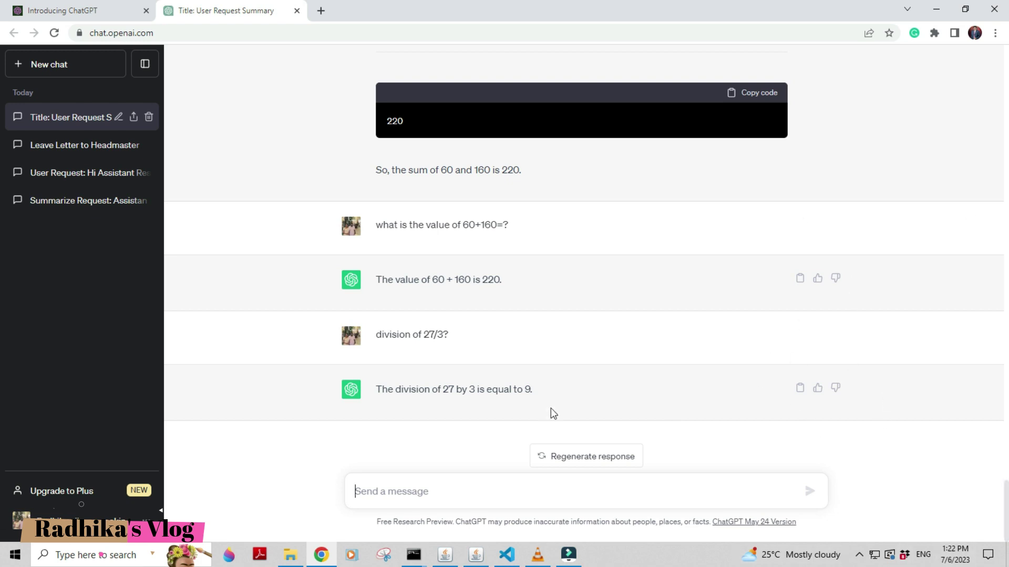
- Ask ChatGPT for a recipe by sending "how to prepare idli?"
{"action": "mouse_move", "coordinate": [515, 352]}
{"action": "type", "text": "how"}
{"action": "type", "text": "to pr"}
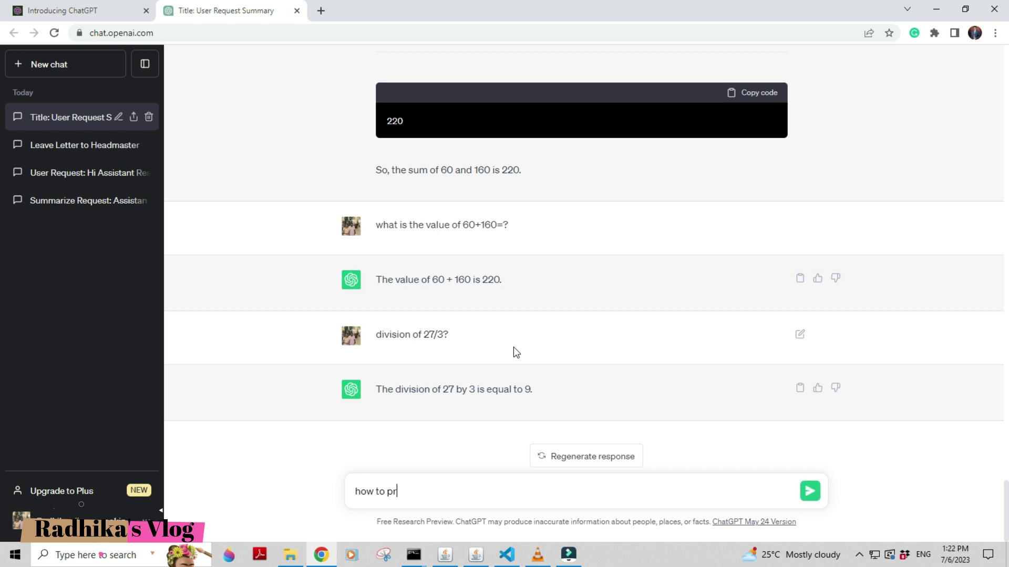
{"action": "type", "text": "epare idli?"}
{"action": "key", "text": "Return"}
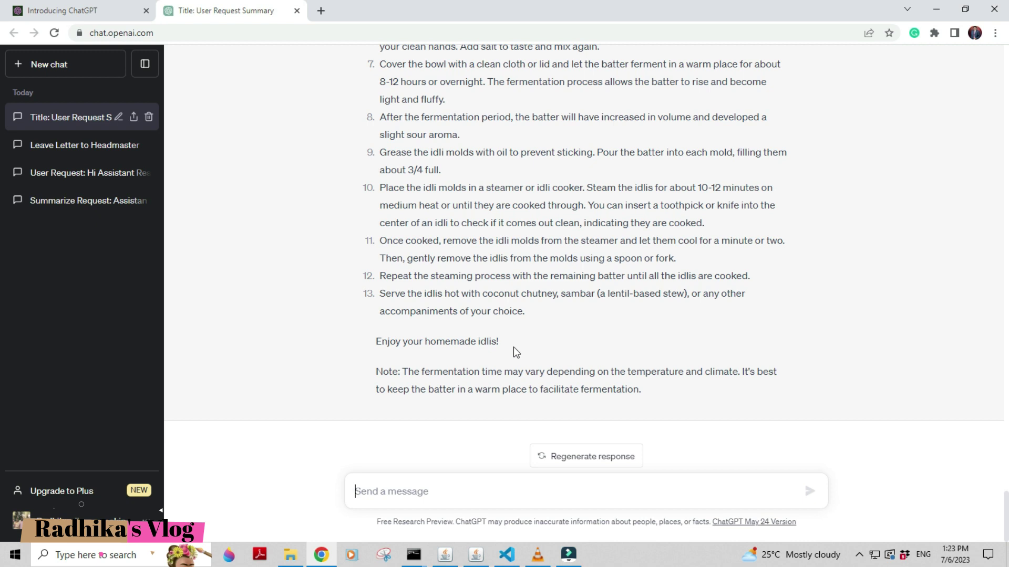
- Send ChatGPT the logarithm question "what is the log 1?"
{"action": "type", "text": "what is the lo"}
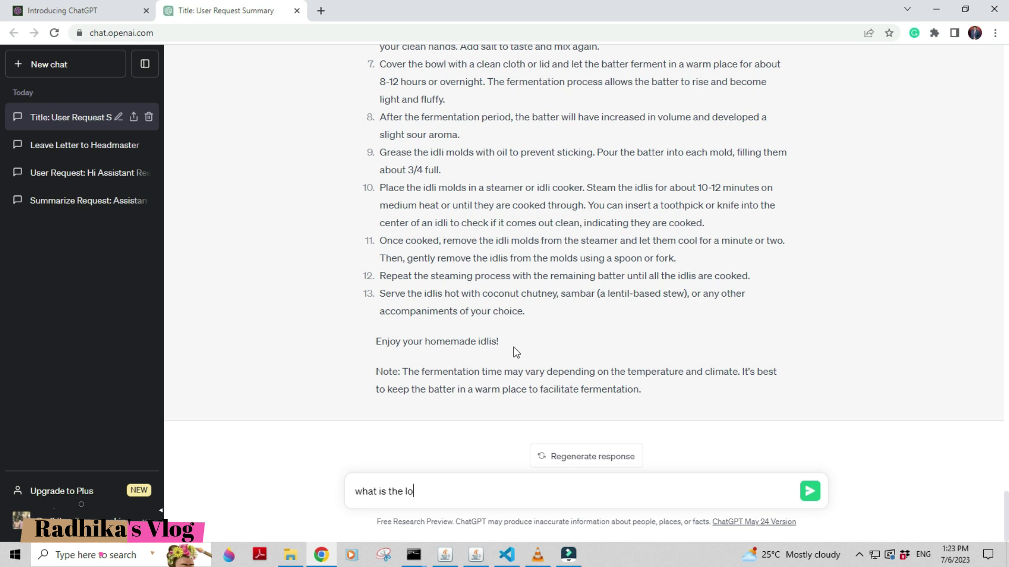
{"action": "type", "text": "g 1?"}
{"action": "key", "text": "Return"}
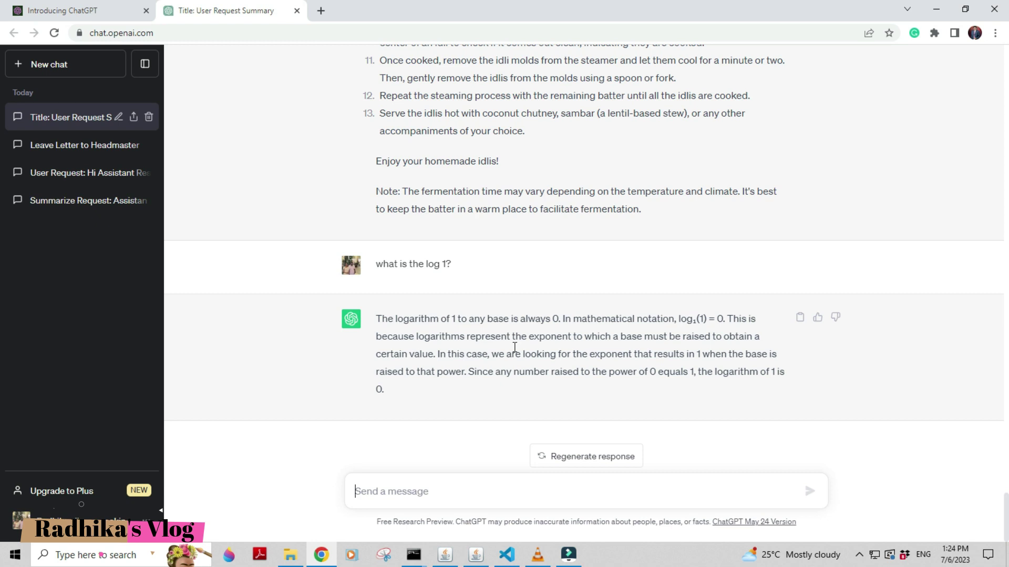
- Ask for a trigonometric formula by sending "what is the formula of tan teeta?"
{"action": "type", "text": "wha"}
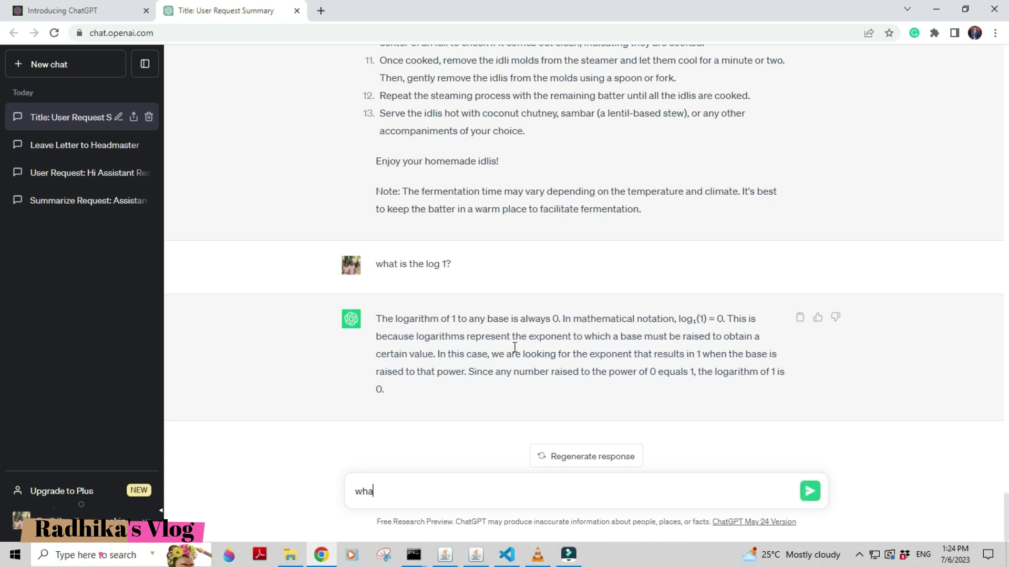
{"action": "type", "text": "t is the formula of tan teeta"}
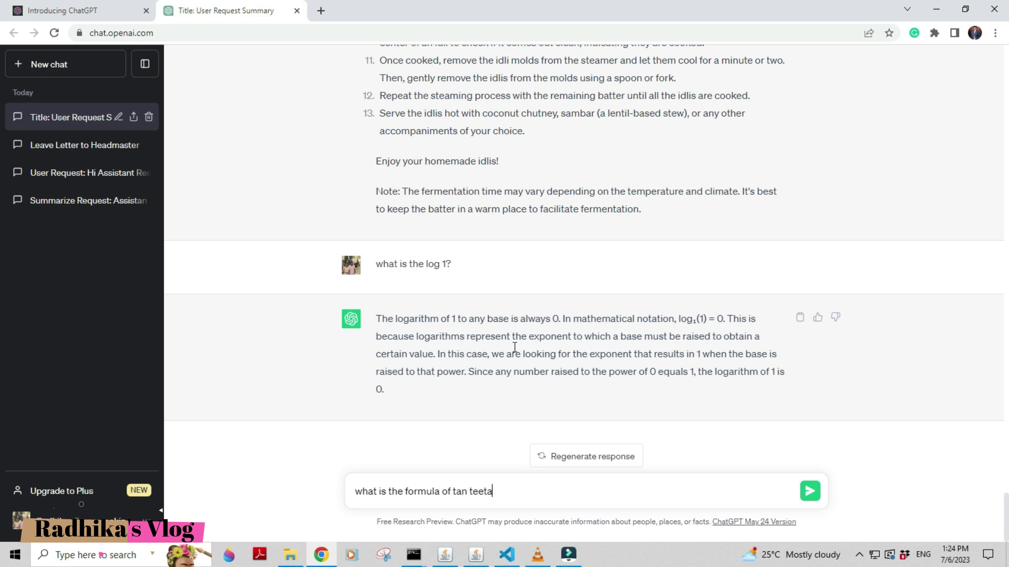
{"action": "type", "text": "?"}
{"action": "key", "text": "Return"}
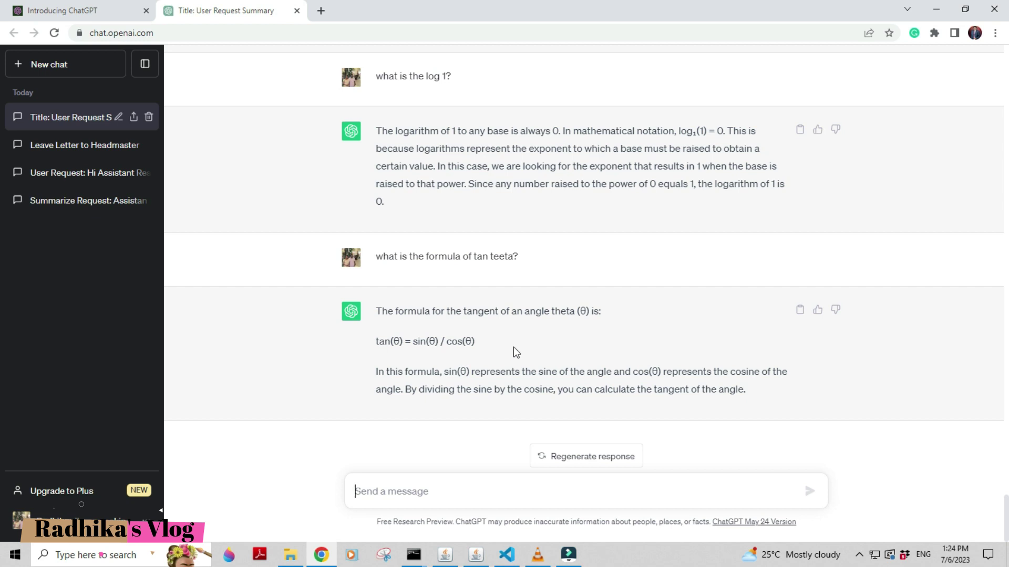
- Ask for C code by sending "how to write addition c program for two digit number?"
{"action": "type", "text": "how to write "}
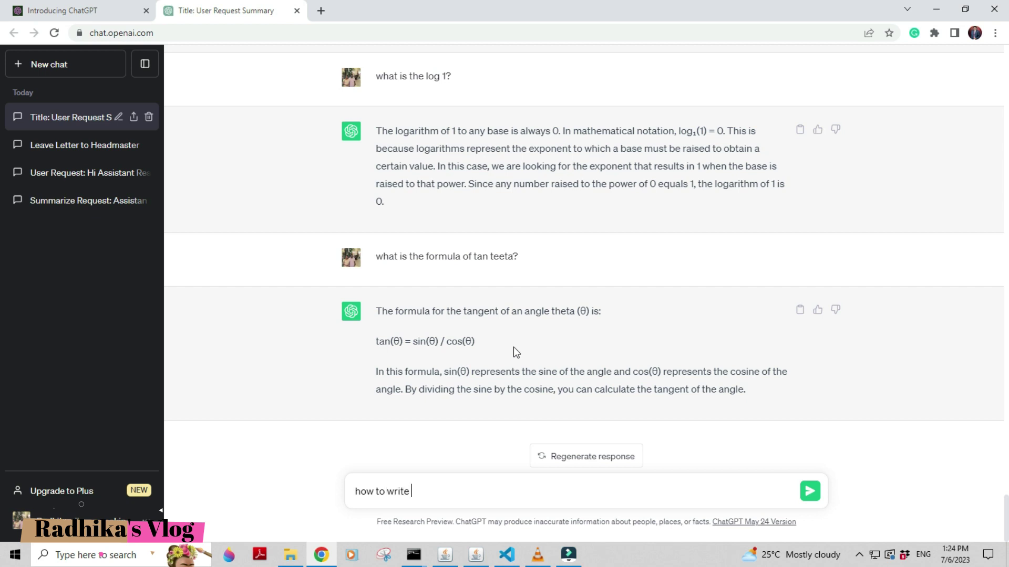
{"action": "type", "text": "a"}
{"action": "key", "text": "BackSpace"}
{"action": "type", "text": "addition c program for two digit number"}
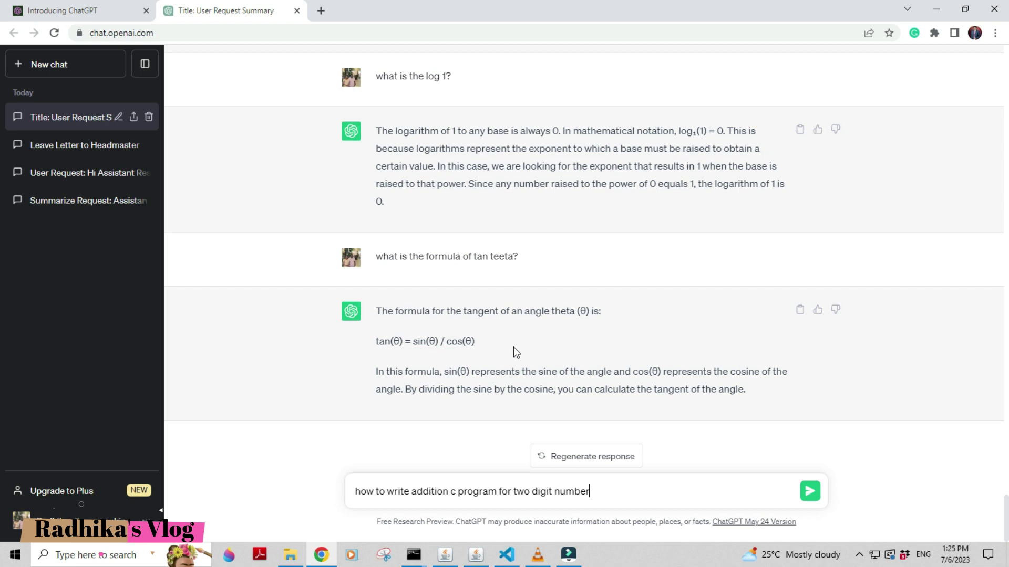
{"action": "type", "text": "?"}
{"action": "key", "text": "Return"}
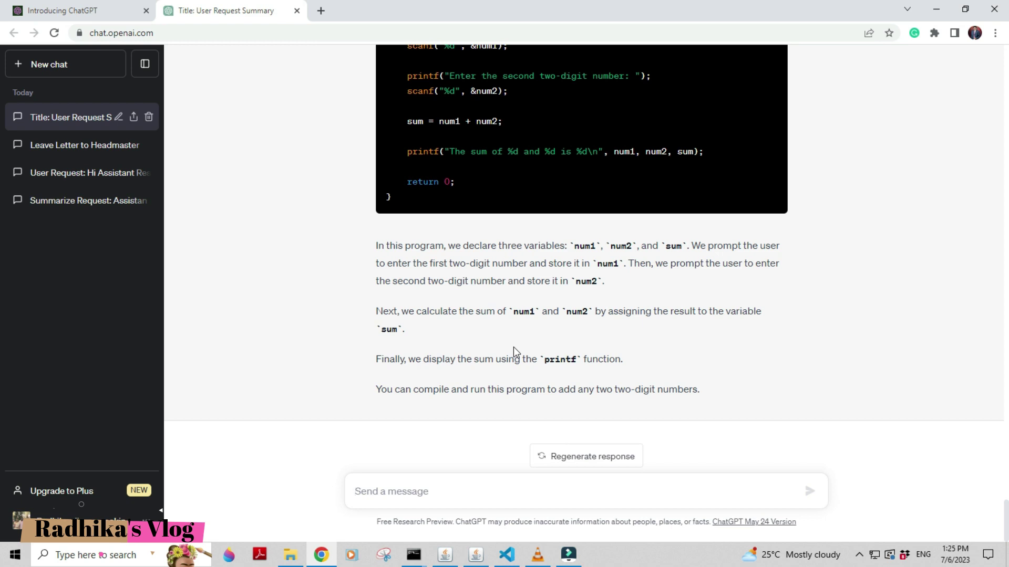
- Reply "thankyou" to the C program answer
{"action": "type", "text": "thank"}
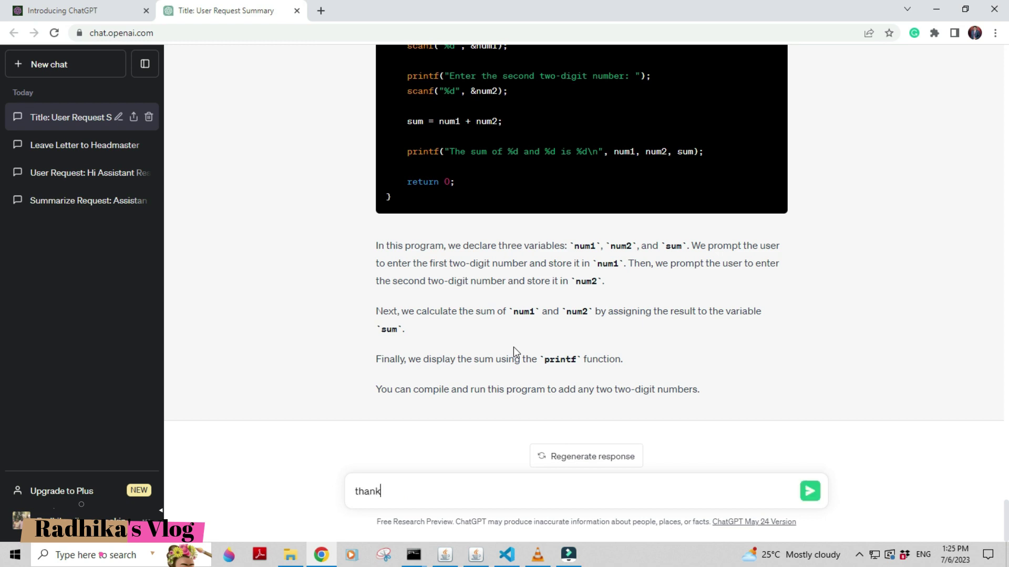
{"action": "type", "text": "you"}
{"action": "key", "text": "Return"}
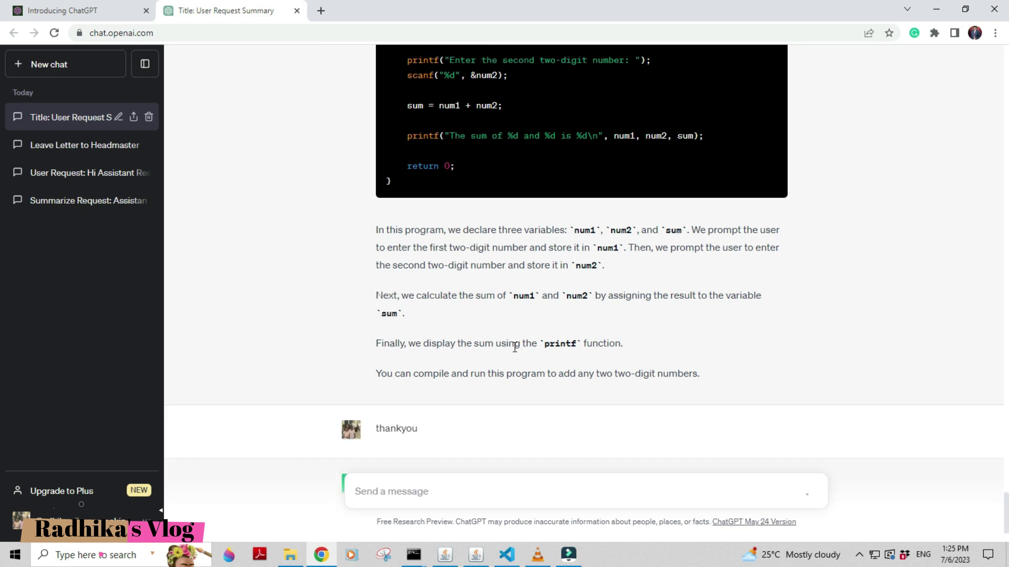
- Ask for a Python version by sending "how to write python code for the same addition?"
{"action": "mouse_move", "coordinate": [445, 555]}
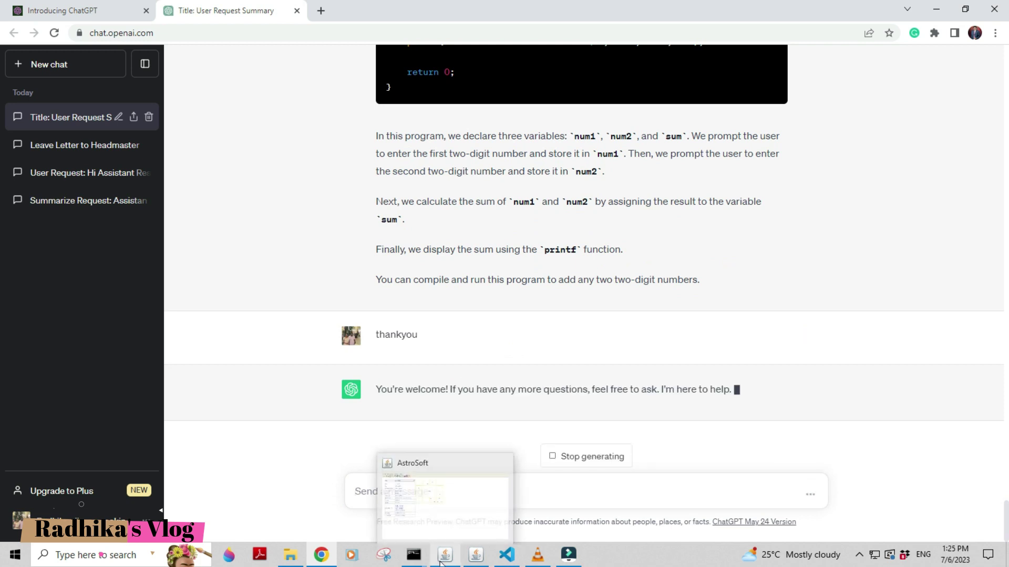
{"action": "left_click", "coordinate": [362, 489]}
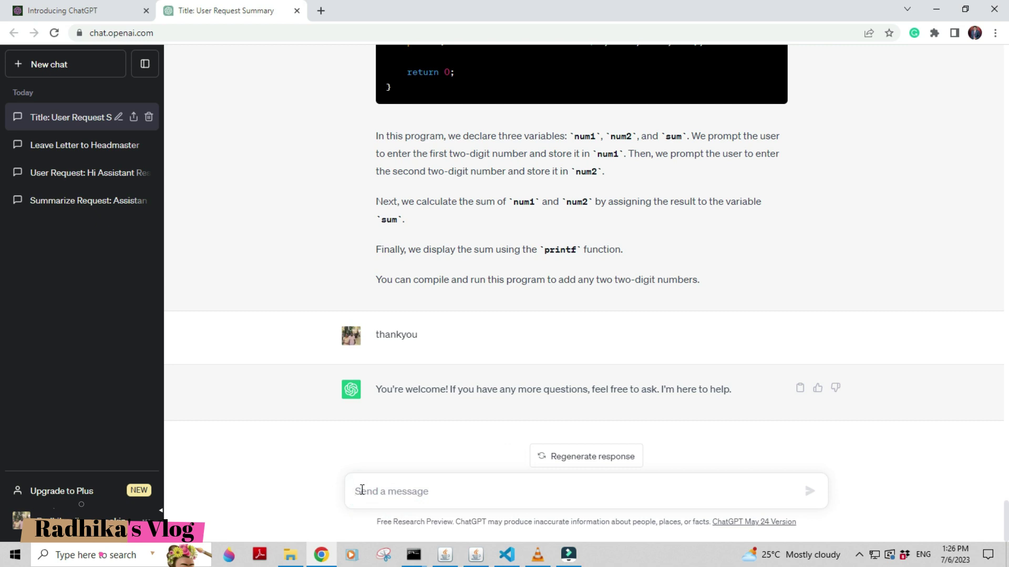
{"action": "type", "text": "how to "}
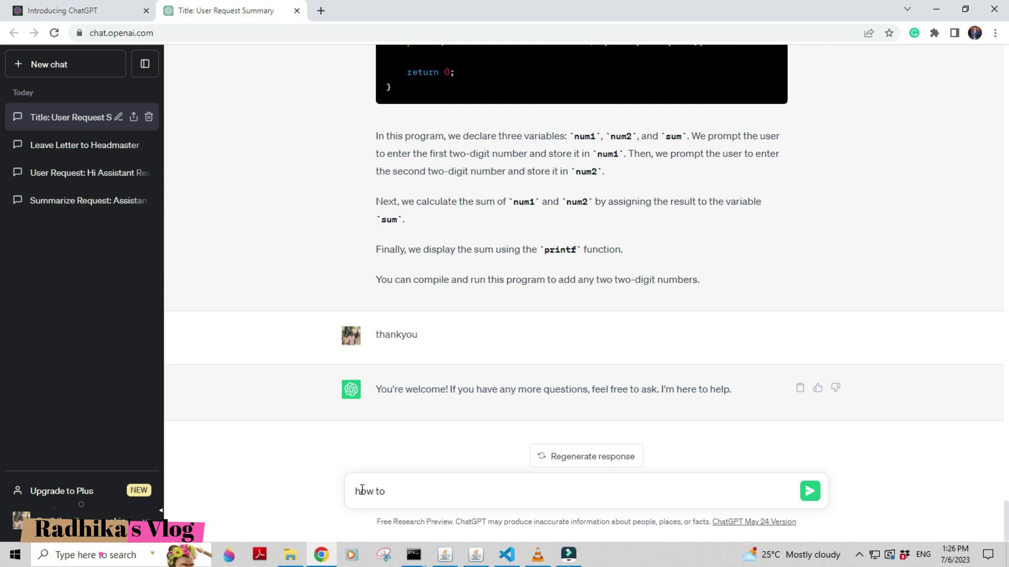
{"action": "type", "text": "write python code for the"}
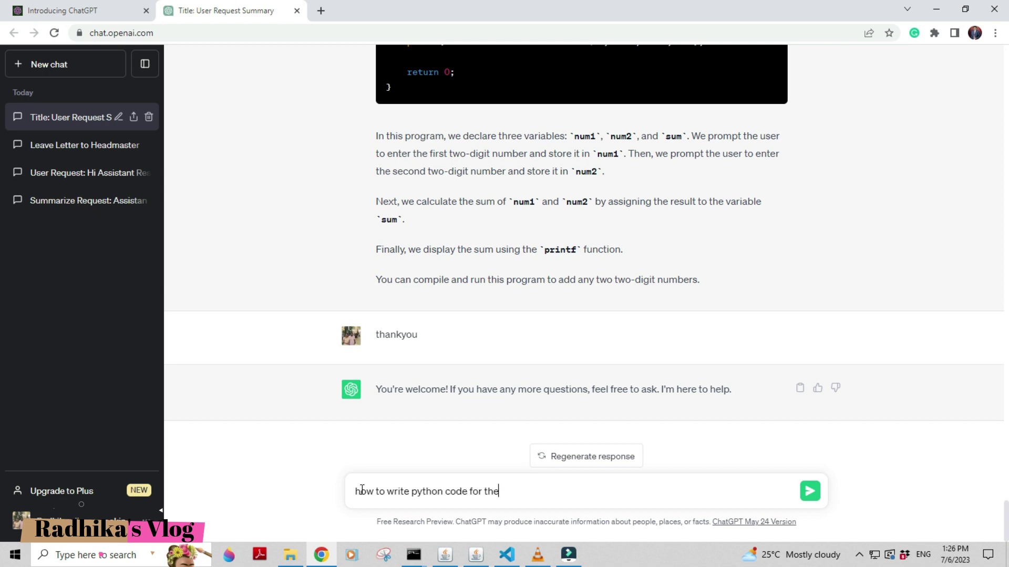
{"action": "type", "text": " same addion"}
{"action": "key", "text": "BackSpace"}
{"action": "key", "text": "BackSpace"}
{"action": "key", "text": "BackSpace"}
{"action": "type", "text": "ition?"}
{"action": "key", "text": "Return"}
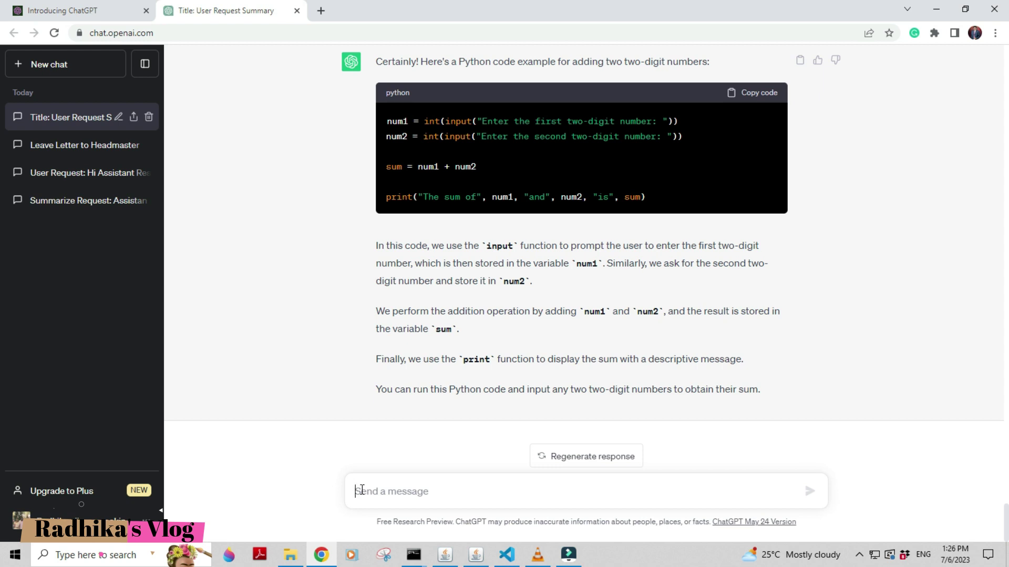
- Ask ChatGPT about video creation by sending "how to create youtube videos?"
{"action": "type", "text": "h"}
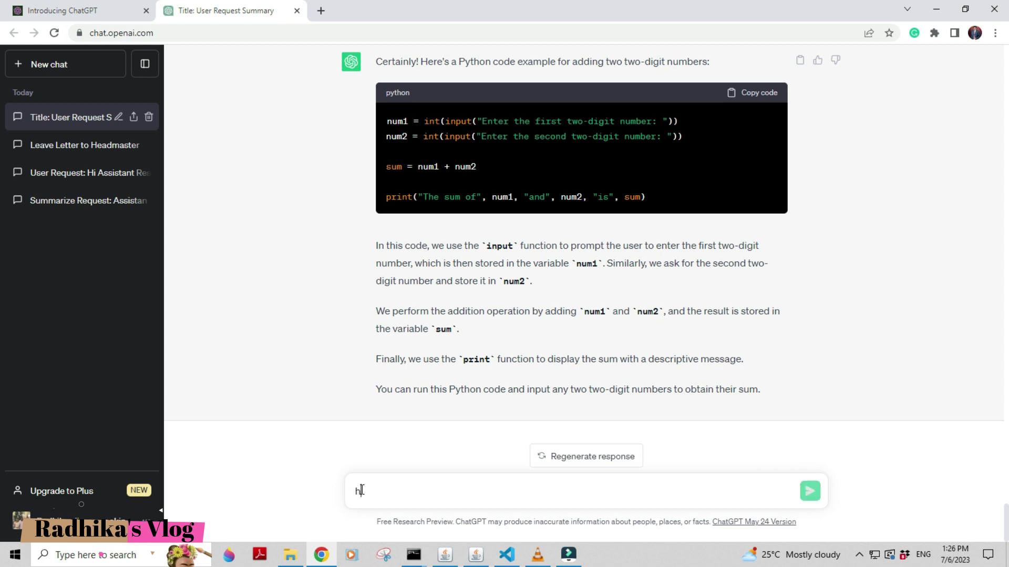
{"action": "type", "text": "ow to create youtube"}
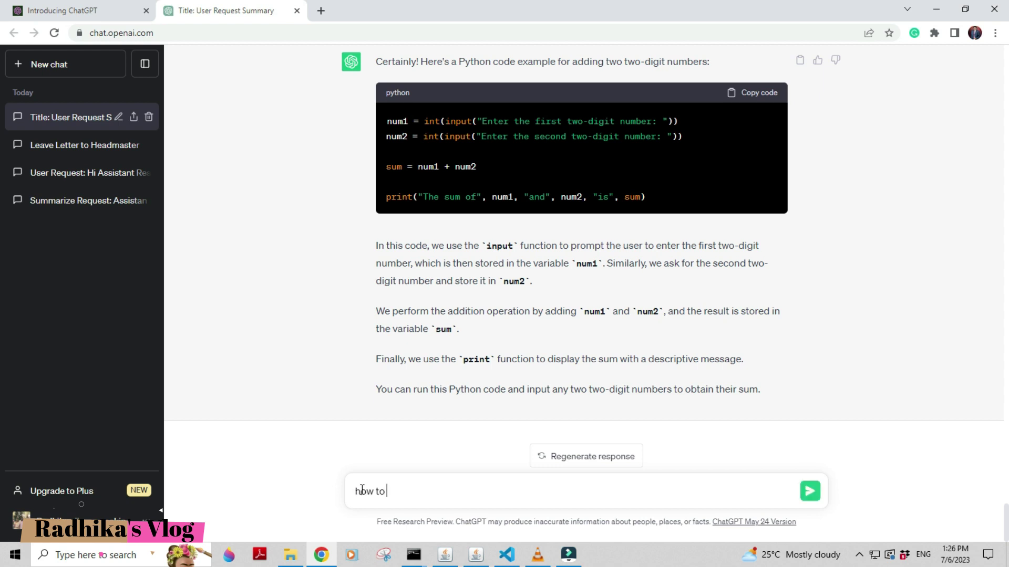
{"action": "left_click", "coordinate": [494, 491]}
{"action": "type", "text": "vi"}
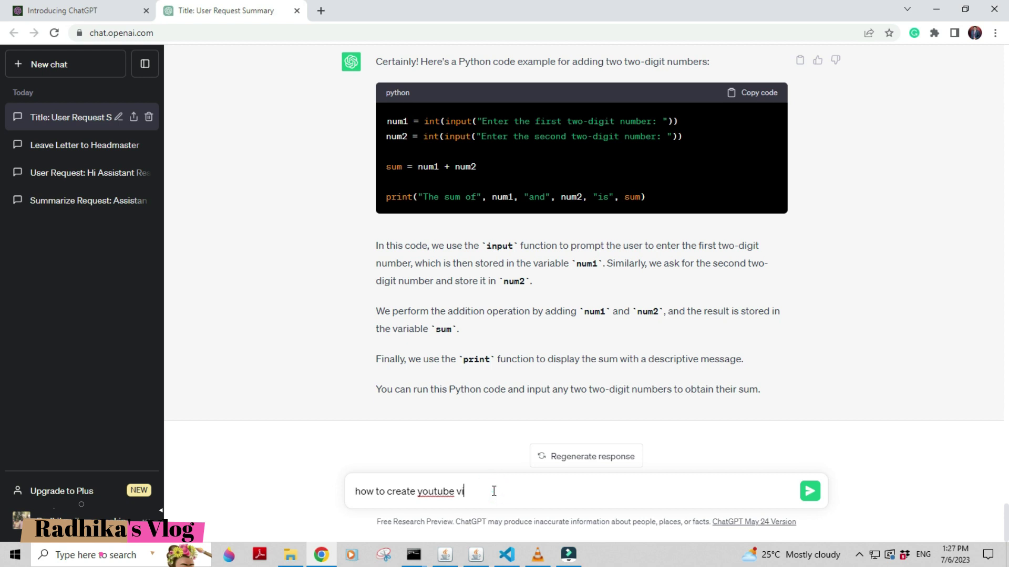
{"action": "type", "text": "deos?"}
{"action": "key", "text": "Return"}
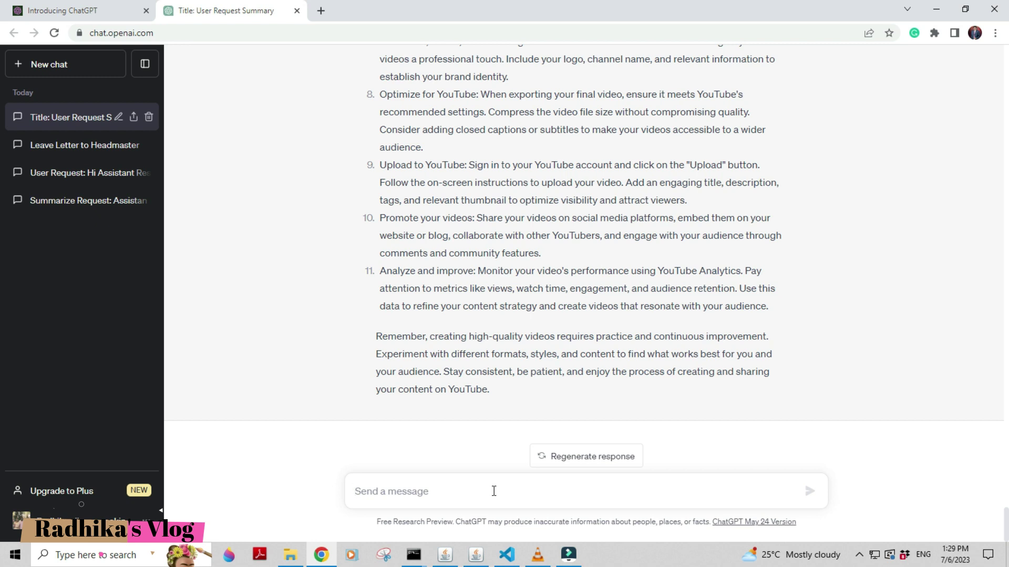
- Send the message "thankyou" in response to the YouTube video advice
{"action": "type", "text": "thanky"}
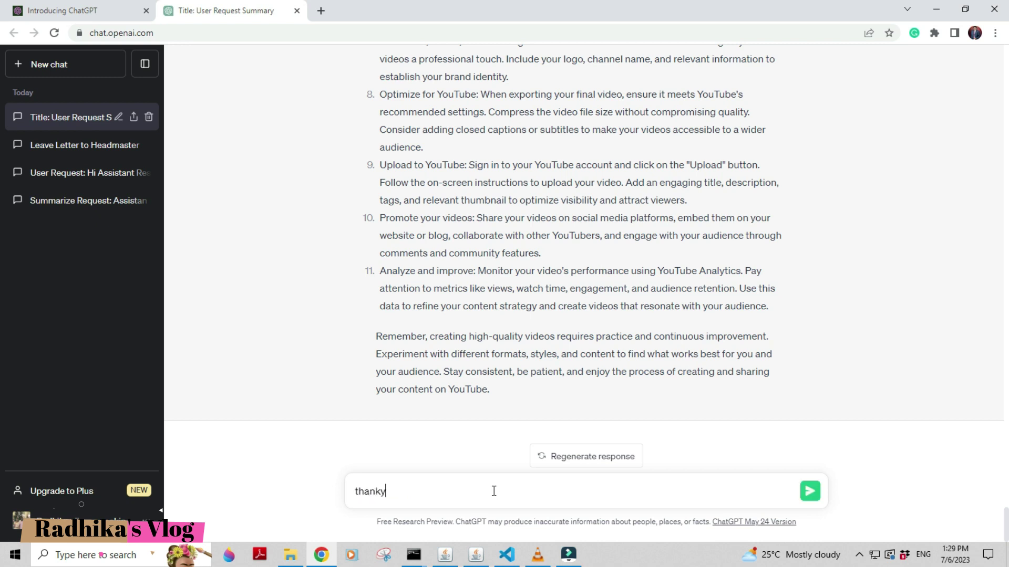
{"action": "type", "text": "ou"}
{"action": "key", "text": "Return"}
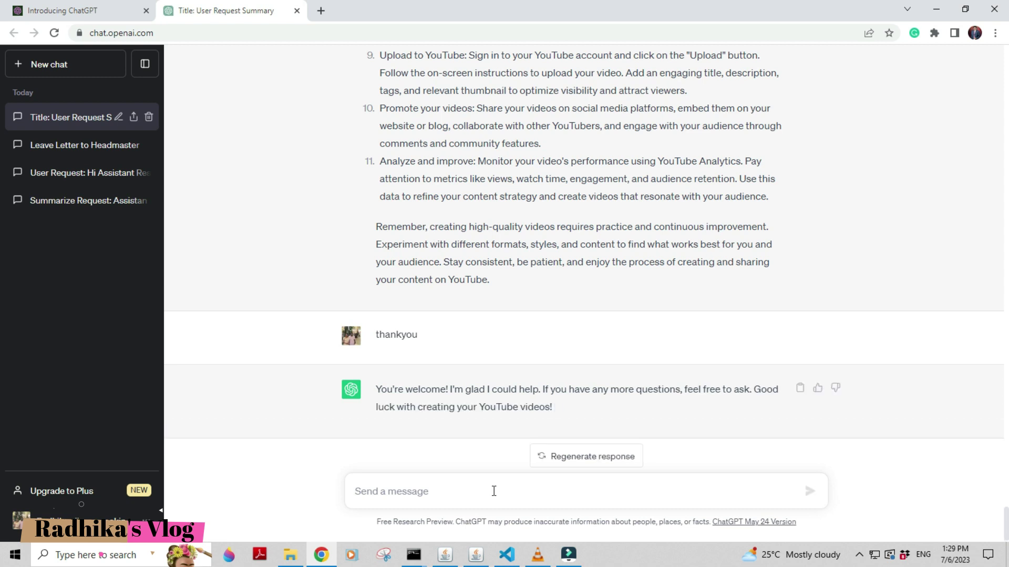
- Send ChatGPT the health question "how to maintain my body weight?"
{"action": "type", "text": "how to mai"}
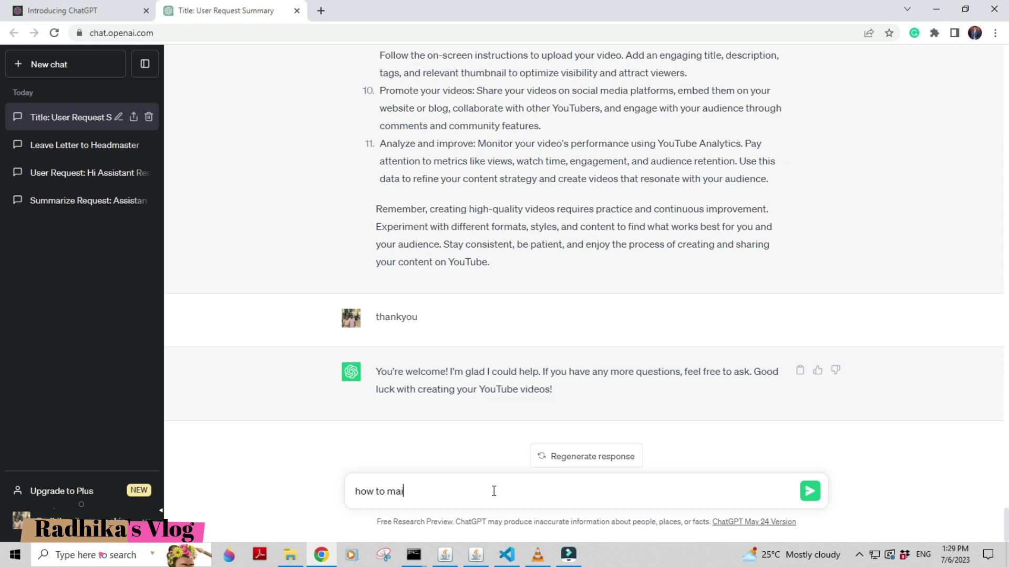
{"action": "type", "text": "ntain my body weight?"}
{"action": "key", "text": "Return"}
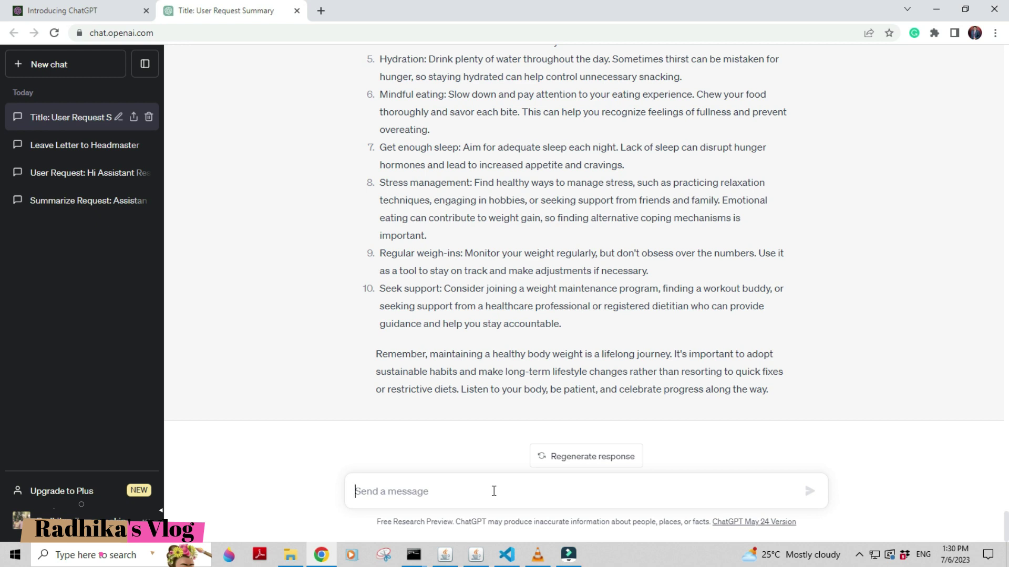
- Ask for clothing advice by sending "how to wear dresses to wedding?"
{"action": "type", "text": "how to "}
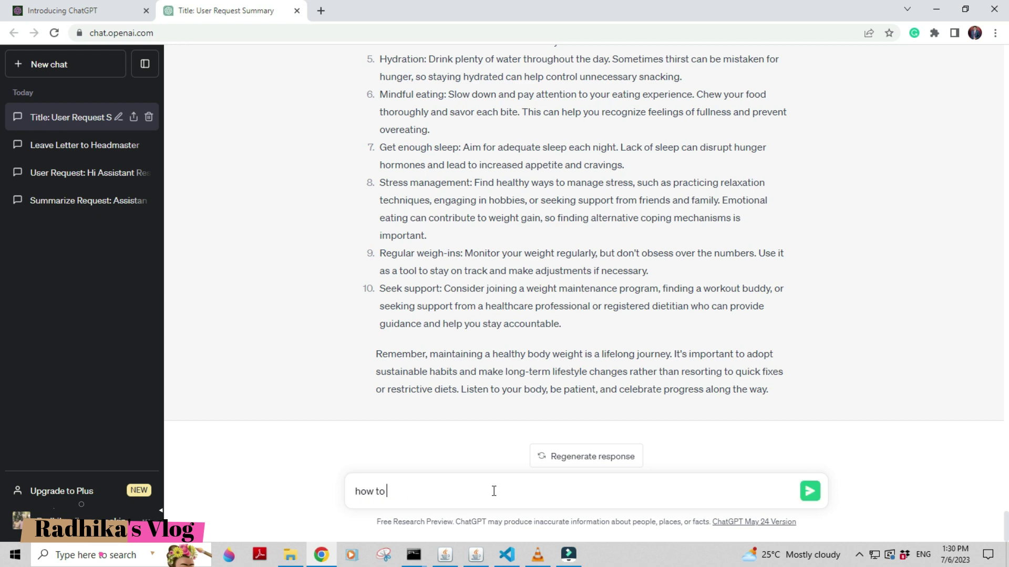
{"action": "type", "text": "wear dresses to wedding"}
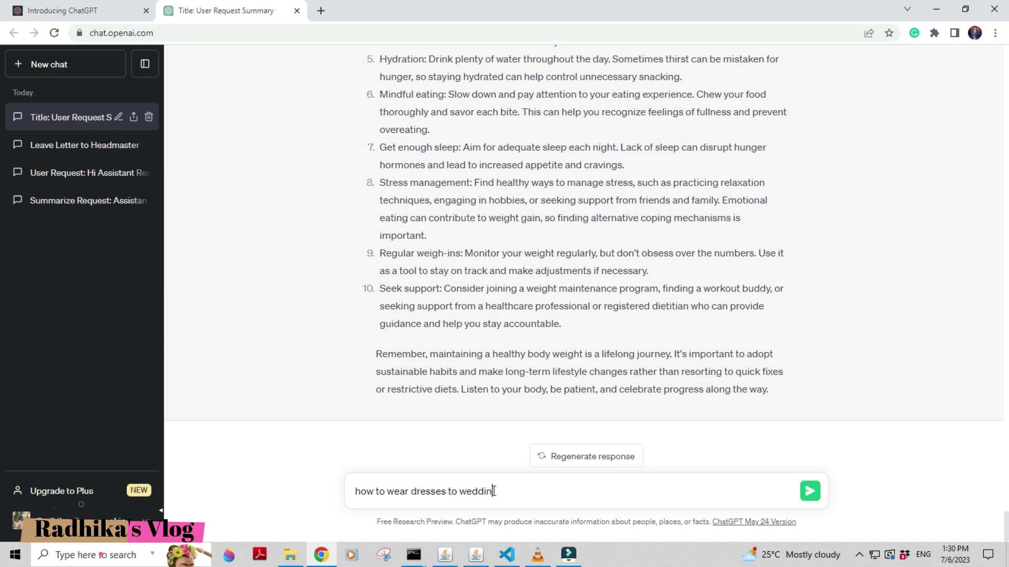
{"action": "type", "text": "?"}
{"action": "key", "text": "Return"}
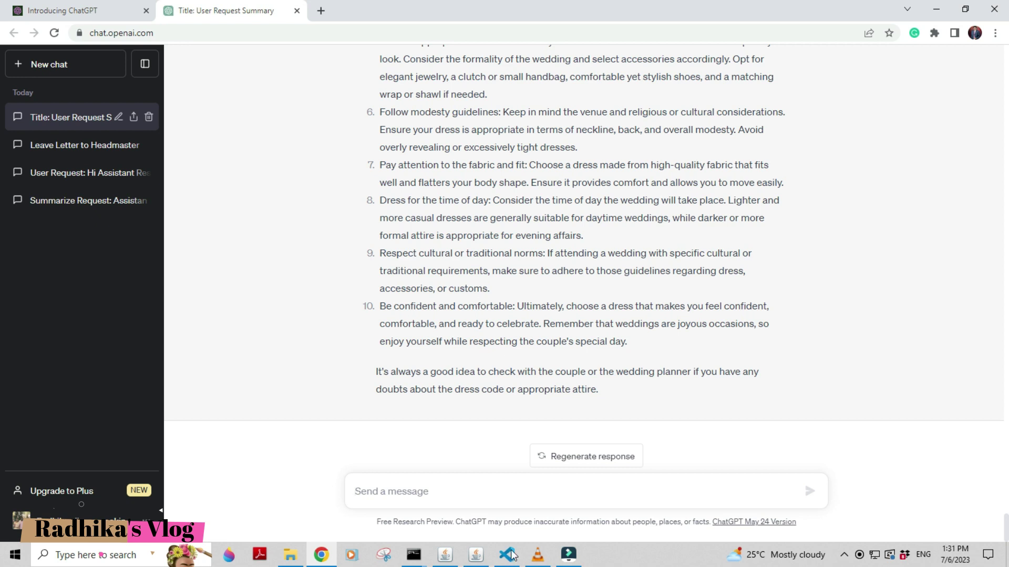
- Send ChatGPT the technical question "how to work flow meter?"
{"action": "left_click", "coordinate": [465, 486]}
{"action": "type", "text": "how to w"}
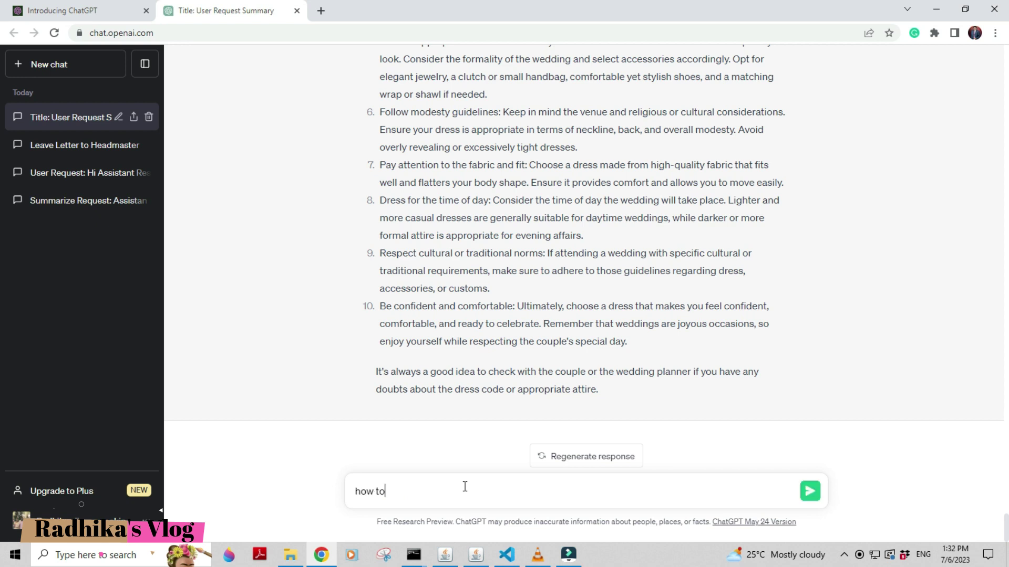
{"action": "type", "text": "ork flow meter?"}
{"action": "key", "text": "Return"}
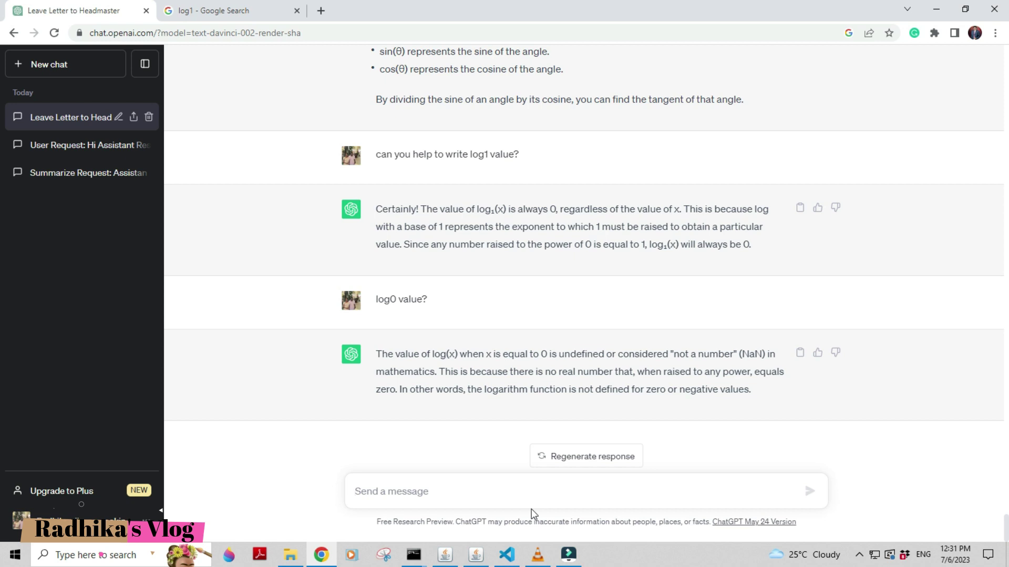
- In the Leave Letter to Headmaster chat, send "can you give the details about thanjavur big temple?"
{"action": "type", "text": "can "}
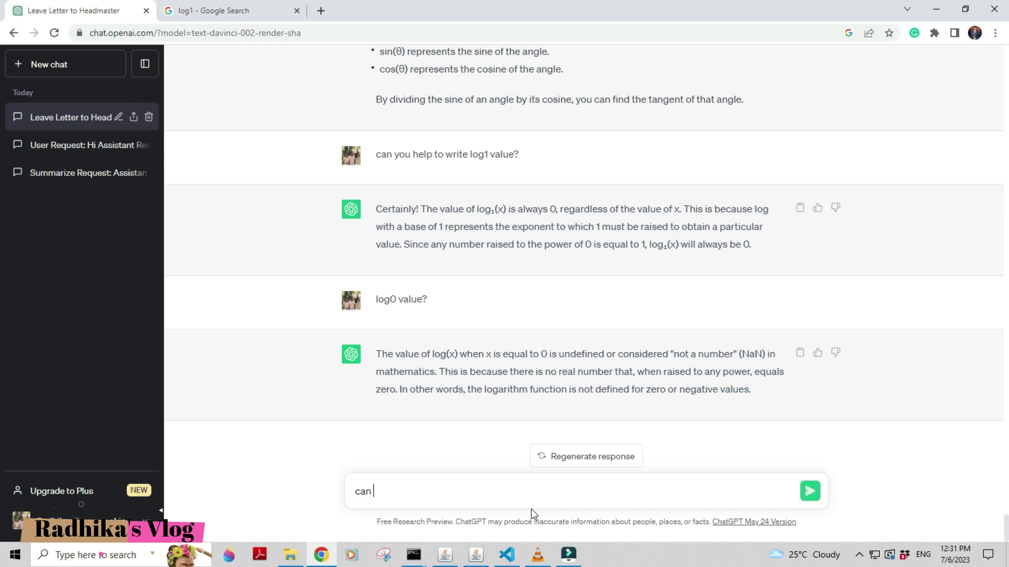
{"action": "type", "text": "you give the details"}
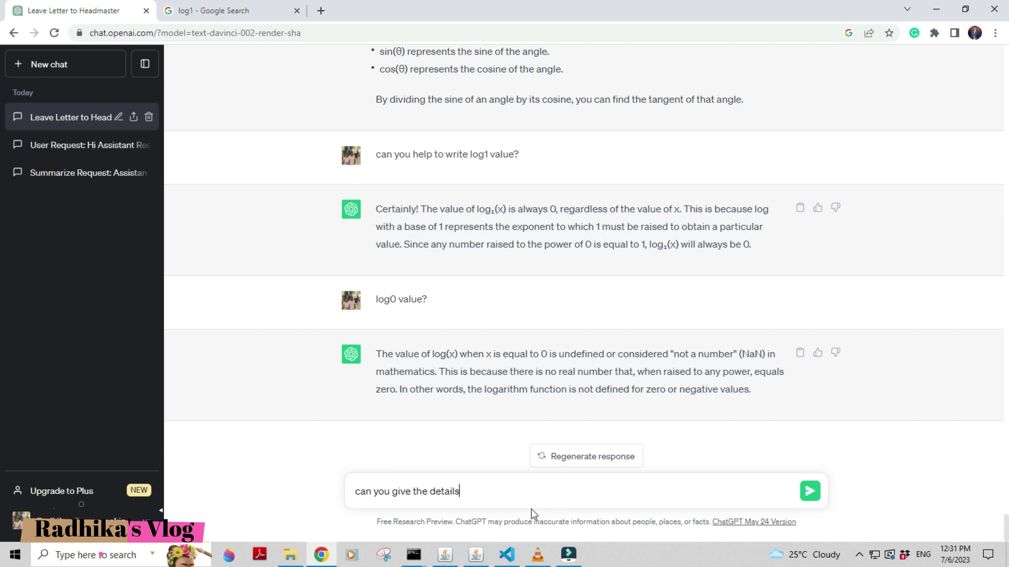
{"action": "type", "text": " about tha"}
{"action": "type", "text": "njavur big templ"}
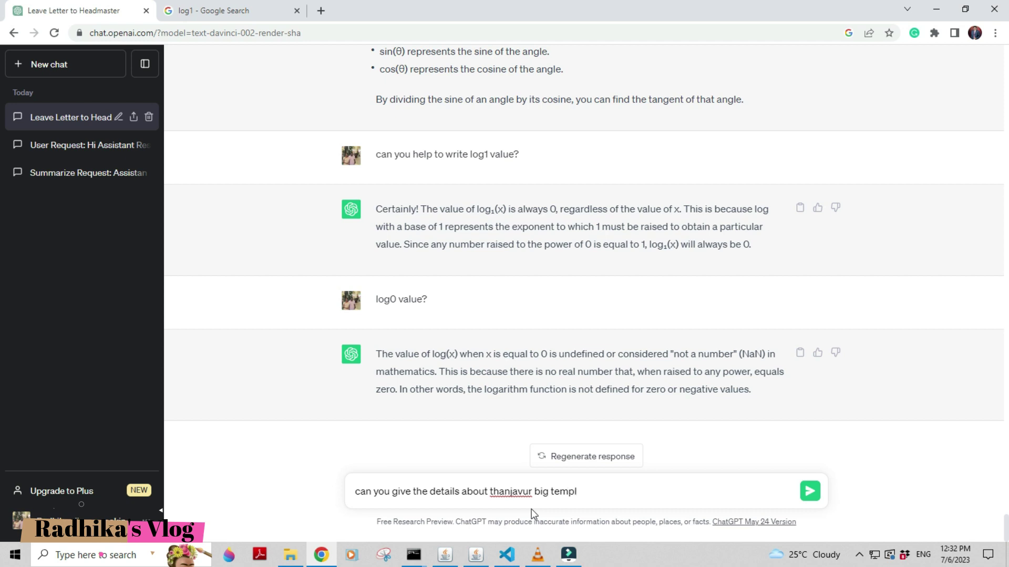
{"action": "type", "text": "e?"}
{"action": "key", "text": "Return"}
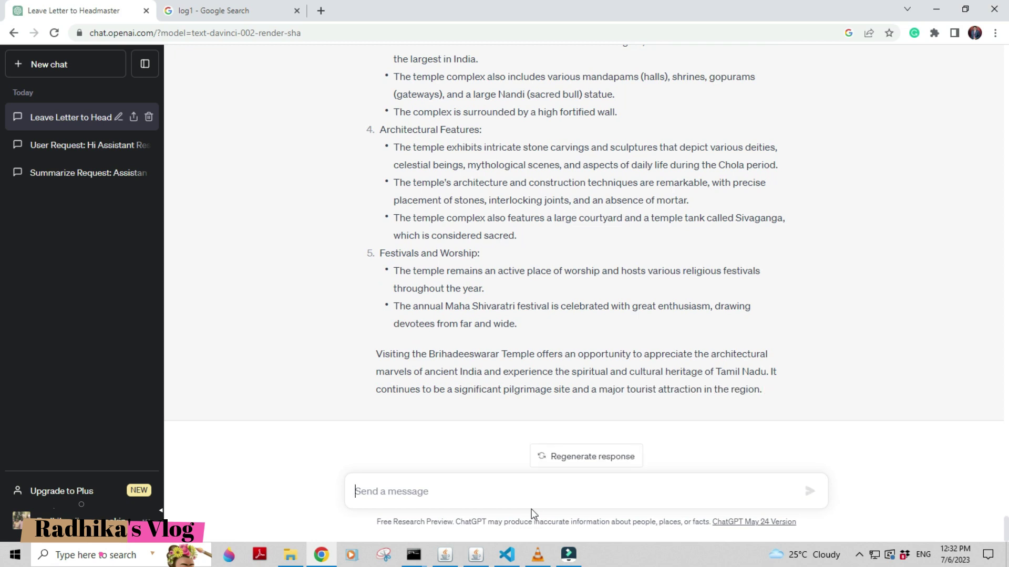
- Ask ChatGPT a history question by sending "history about rajaraja cholan?"
{"action": "left_click", "coordinate": [527, 496]}
{"action": "left_click", "coordinate": [479, 487]}
{"action": "type", "text": "histroy"}
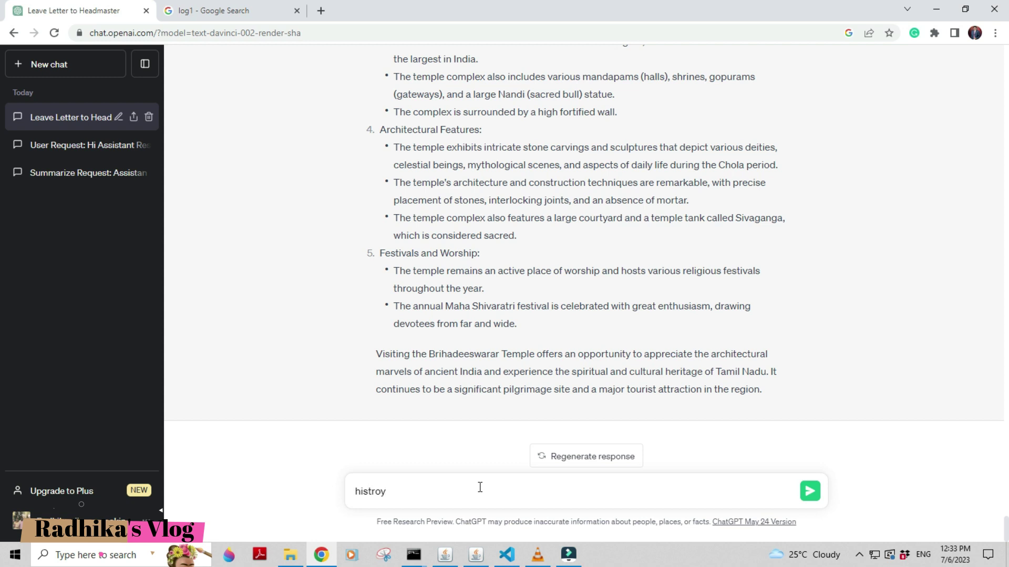
{"action": "key", "text": "BackSpace"}
{"action": "key", "text": "BackSpace"}
{"action": "key", "text": "BackSpace"}
{"action": "type", "text": "ory about rajaraja ch"}
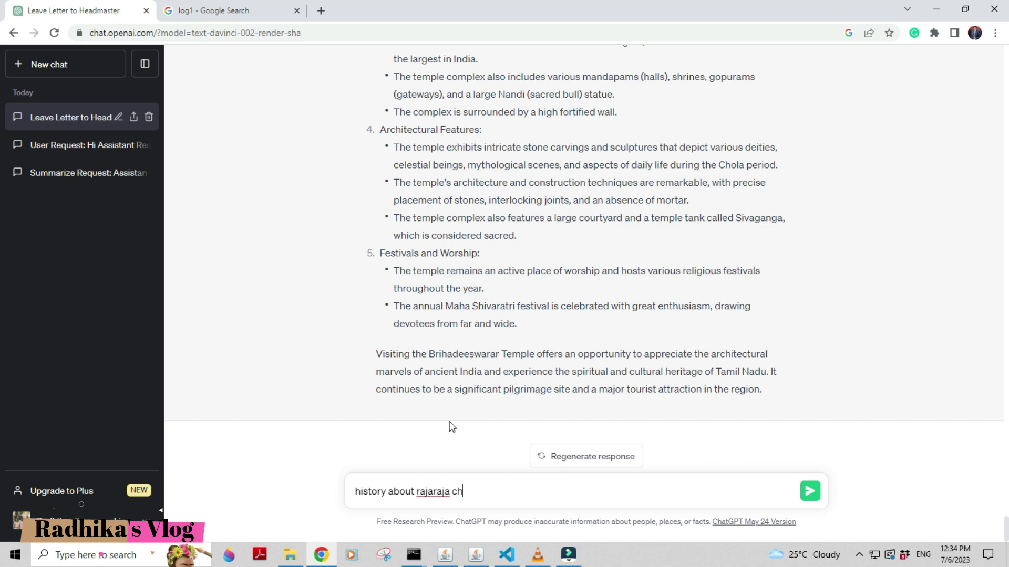
{"action": "type", "text": "olan?"}
{"action": "key", "text": "Return"}
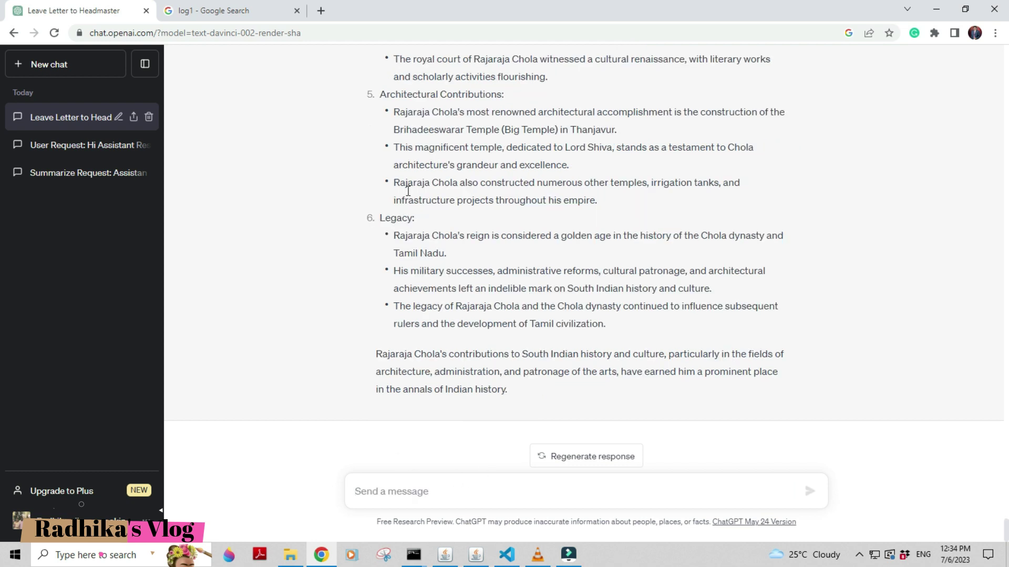
- Ask ChatGPT for family advice by sending "my age is 65, how to spend time with my grand children?"
{"action": "scroll", "coordinate": [510, 189], "scroll_direction": "up", "scroll_amount": 10}
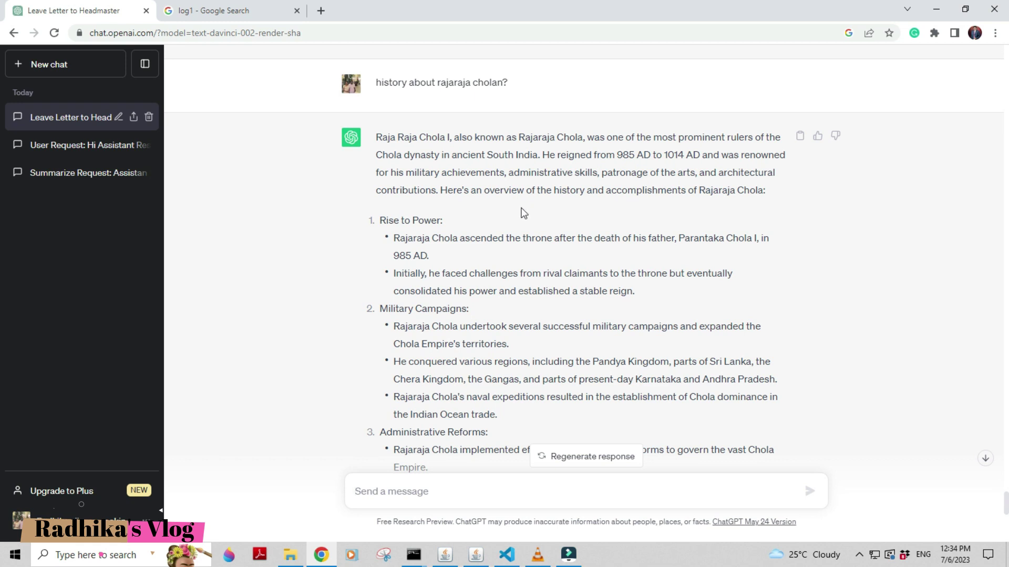
{"action": "scroll", "coordinate": [524, 213], "scroll_direction": "down", "scroll_amount": 5}
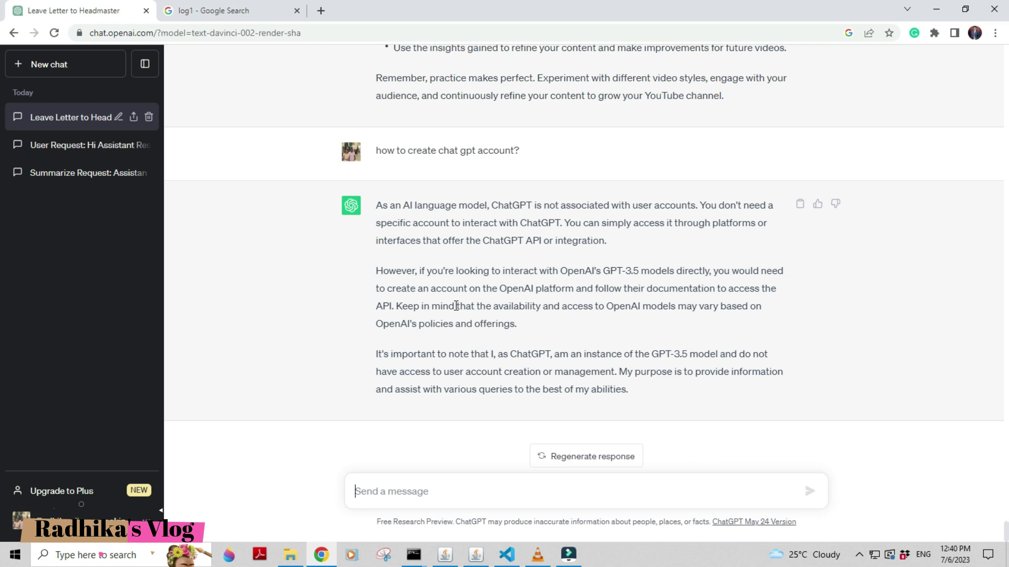
{"action": "left_click", "coordinate": [400, 489]}
{"action": "type", "text": "my age is 6"}
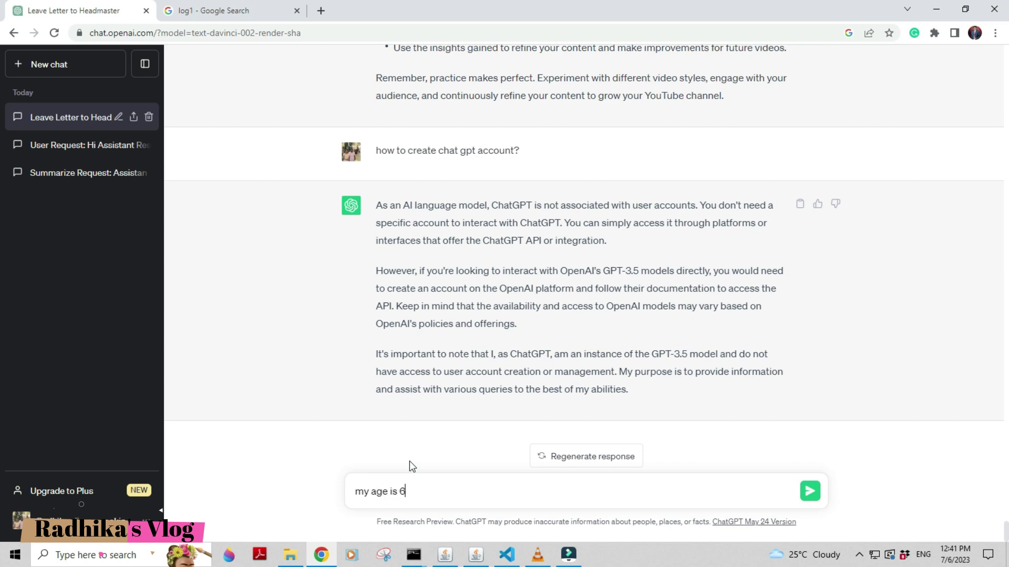
{"action": "type", "text": "5, how to spend time with "}
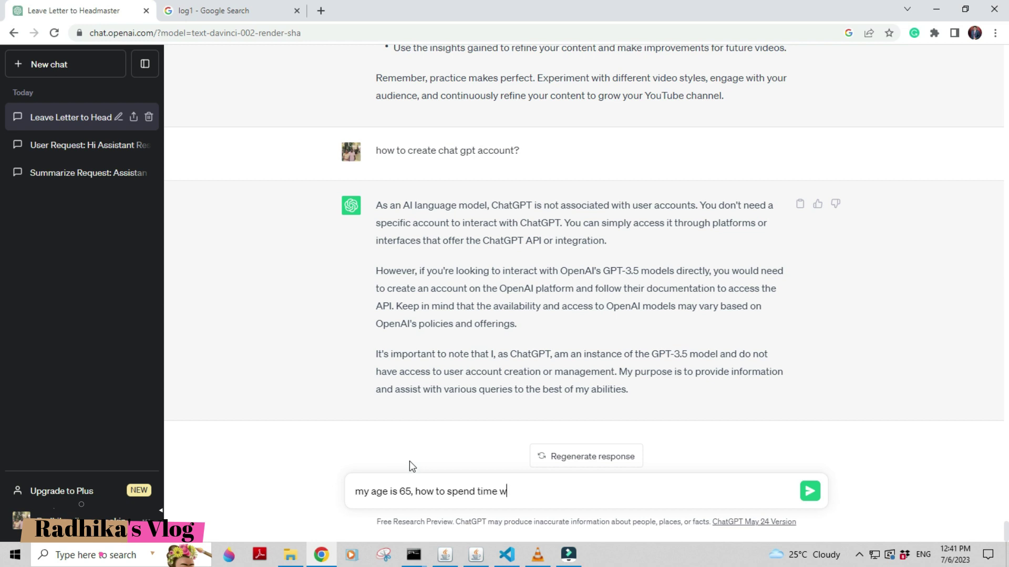
{"action": "type", "text": "my gra"}
{"action": "type", "text": "n children?"}
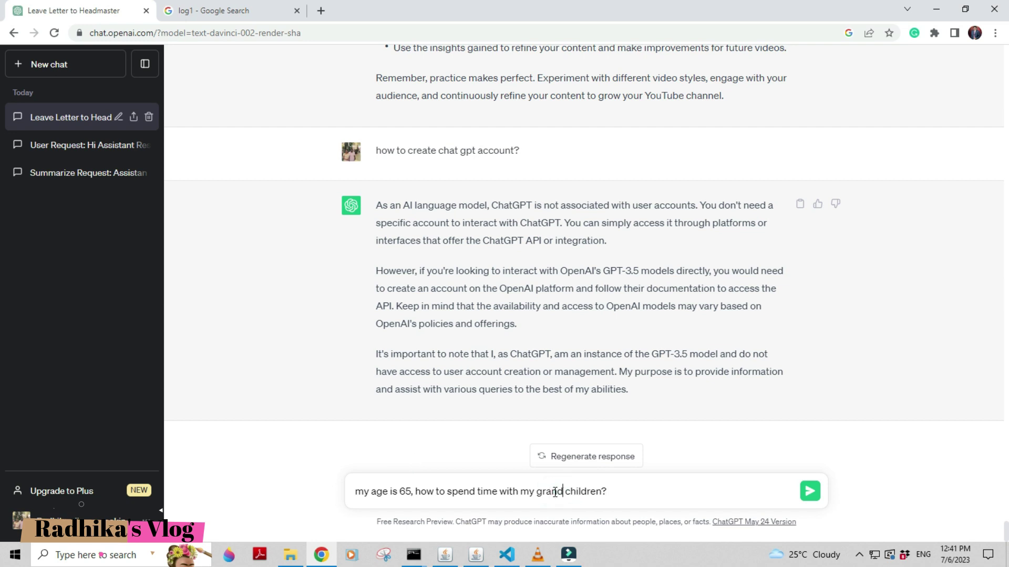
{"action": "key", "text": "Return"}
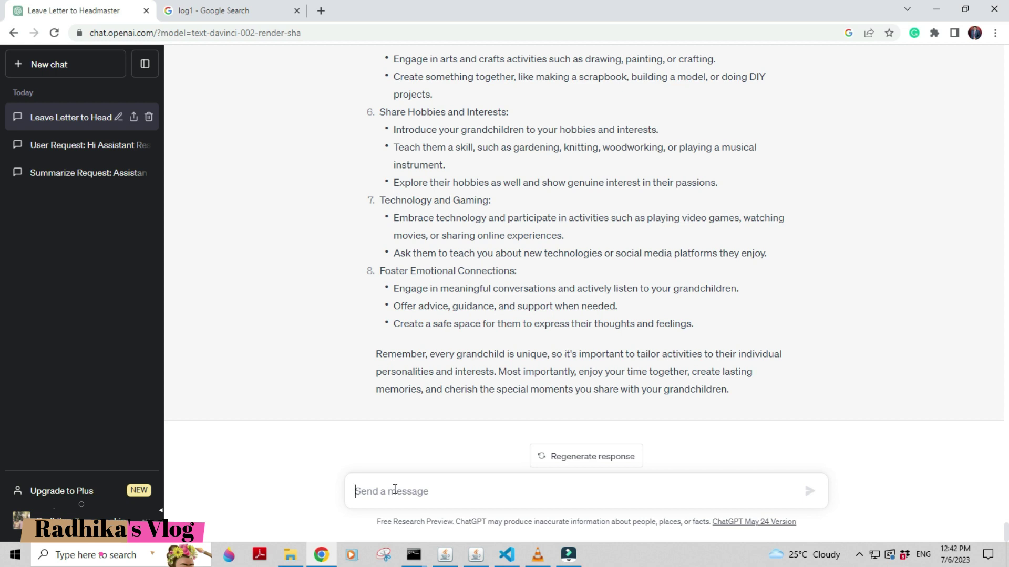
- Send ChatGPT the health question "how can I maintain my body in my older age?"
{"action": "type", "text": "how can I ma"}
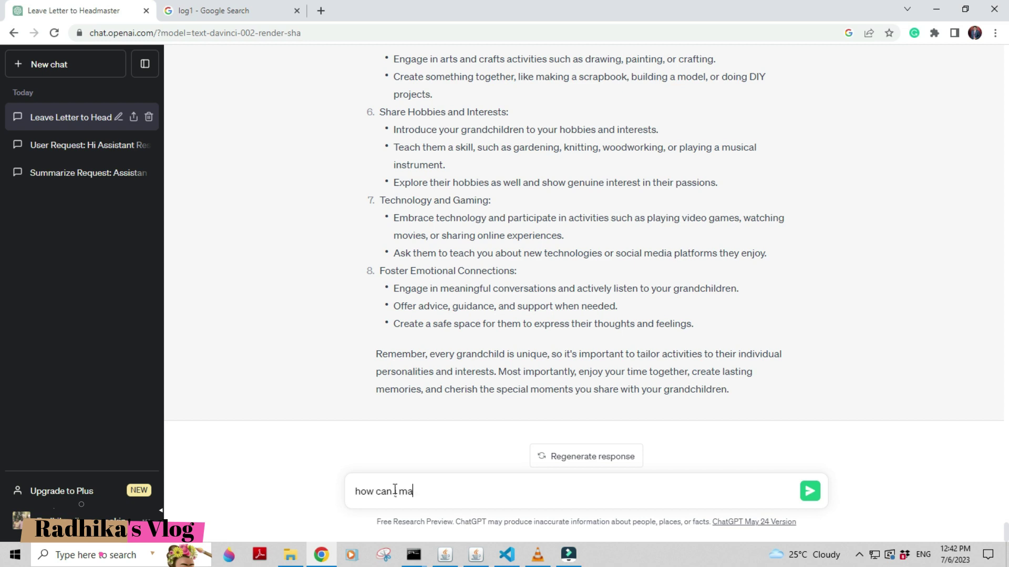
{"action": "type", "text": "intain my body in my older g"}
{"action": "key", "text": "BackSpace"}
{"action": "type", "text": "age?"}
{"action": "key", "text": "Return"}
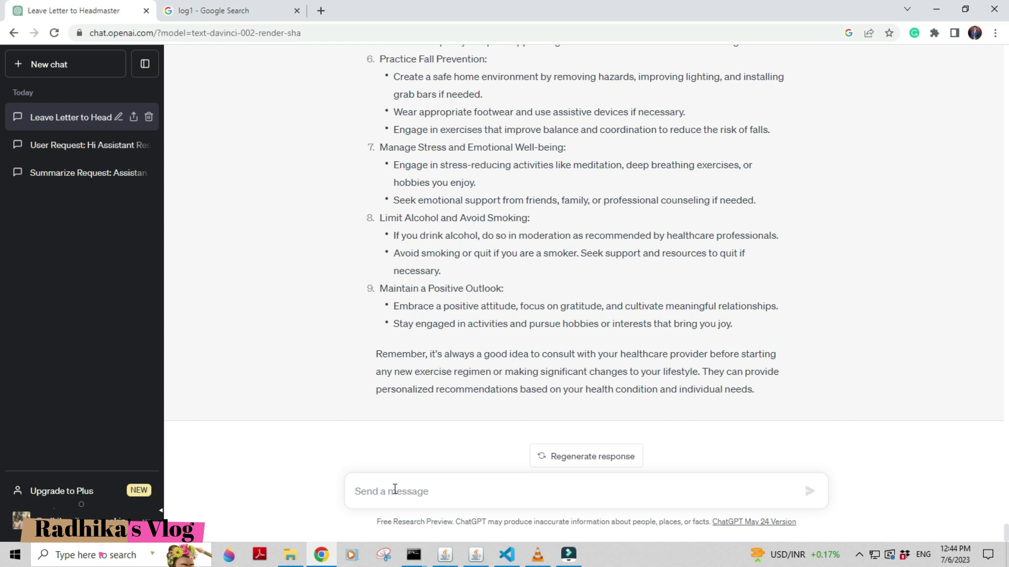
- Review the chat's earlier questions and answers, from the grandchildren advice back through YouTube videos and Rajaraja Cholan to the log values
{"action": "scroll", "coordinate": [507, 356], "scroll_direction": "up", "scroll_amount": 20}
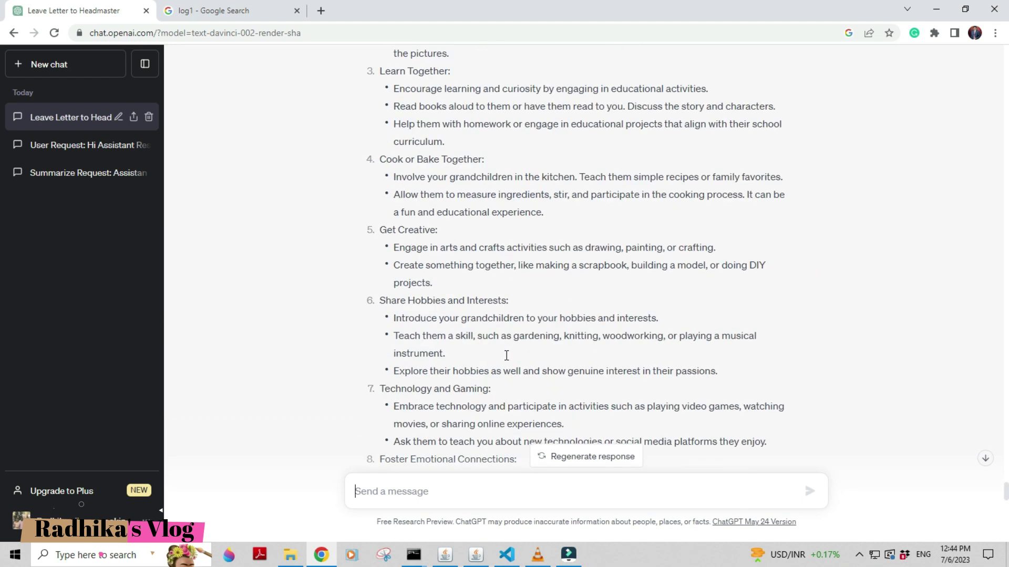
{"action": "scroll", "coordinate": [507, 355], "scroll_direction": "up", "scroll_amount": 5}
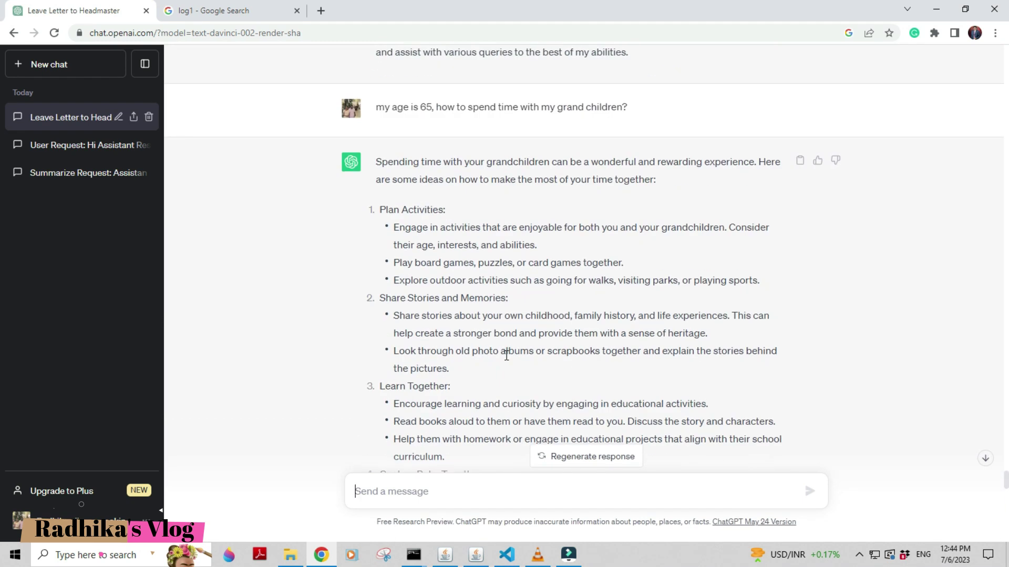
{"action": "scroll", "coordinate": [506, 356], "scroll_direction": "up", "scroll_amount": 10}
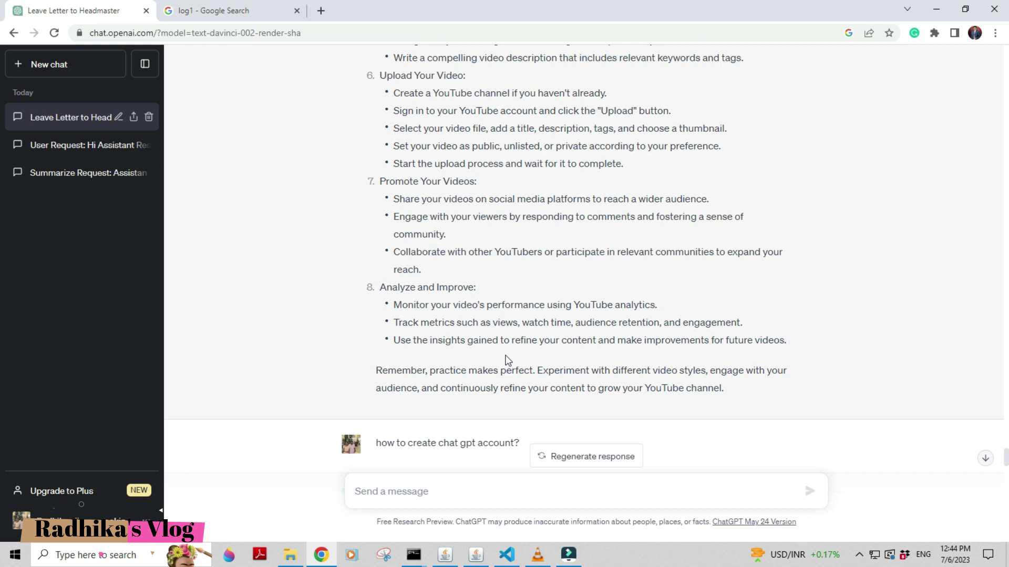
{"action": "scroll", "coordinate": [507, 360], "scroll_direction": "up", "scroll_amount": 10}
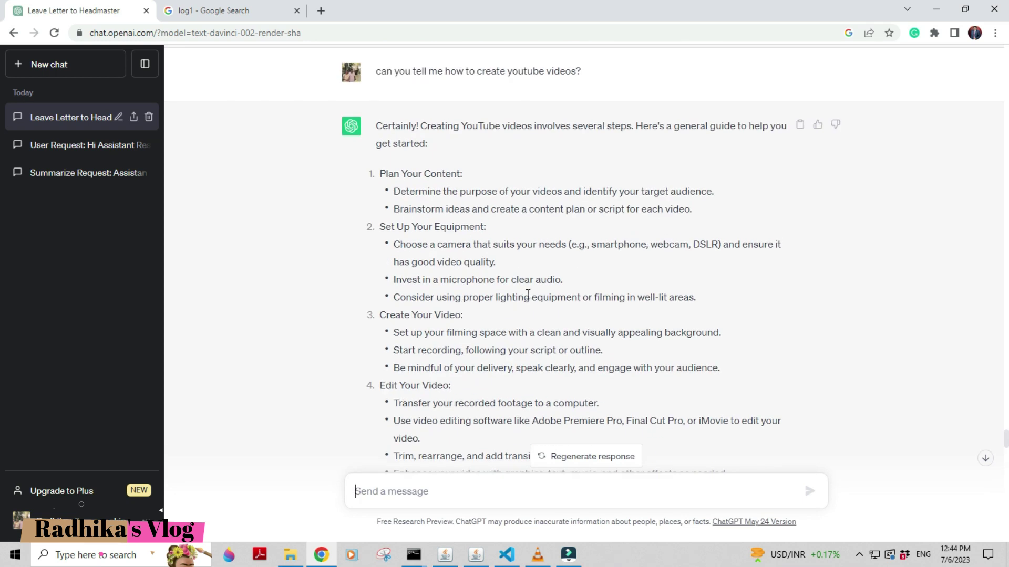
{"action": "scroll", "coordinate": [527, 294], "scroll_direction": "up", "scroll_amount": 12}
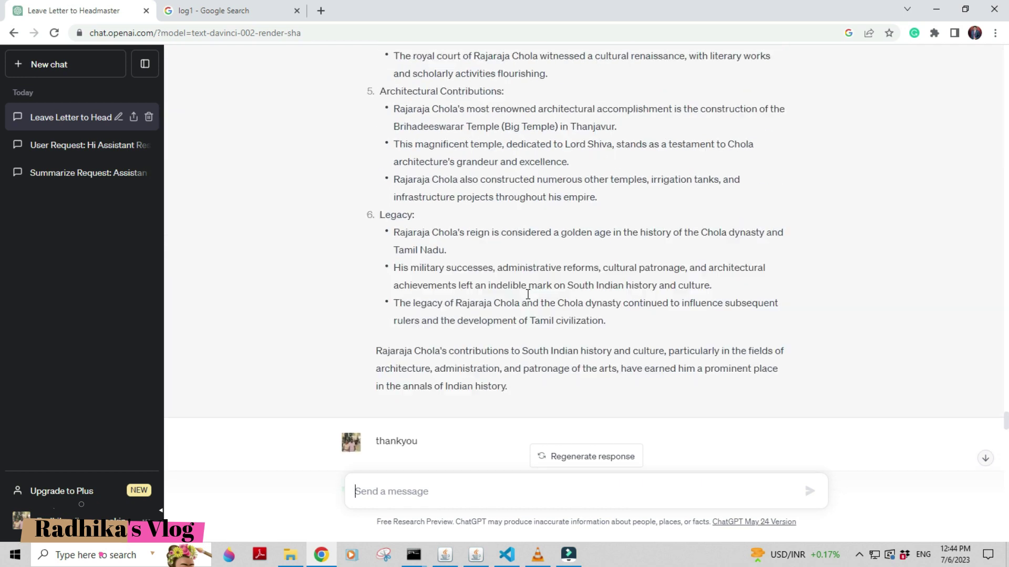
{"action": "scroll", "coordinate": [526, 294], "scroll_direction": "up", "scroll_amount": 6}
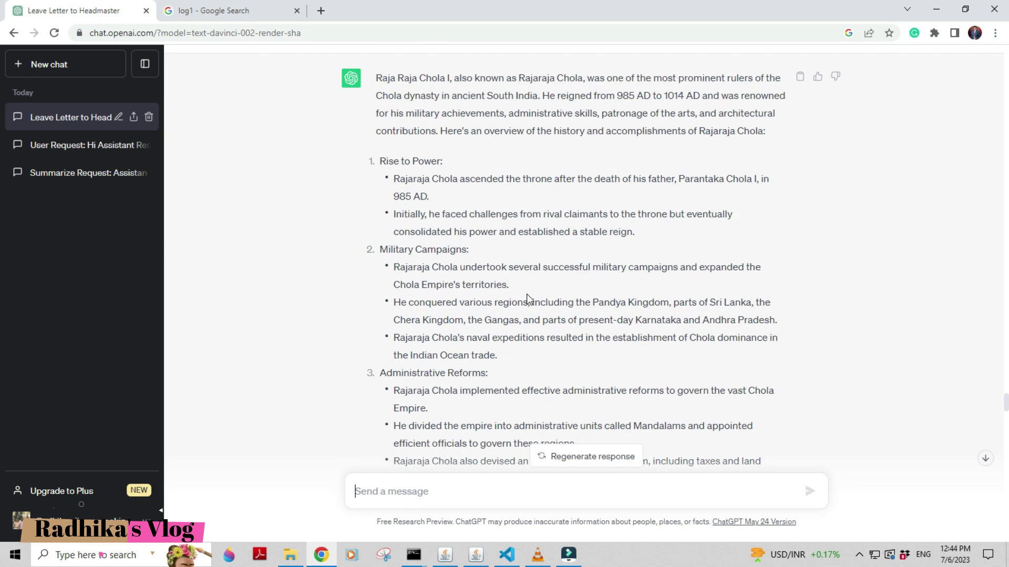
{"action": "scroll", "coordinate": [526, 294], "scroll_direction": "up", "scroll_amount": 12}
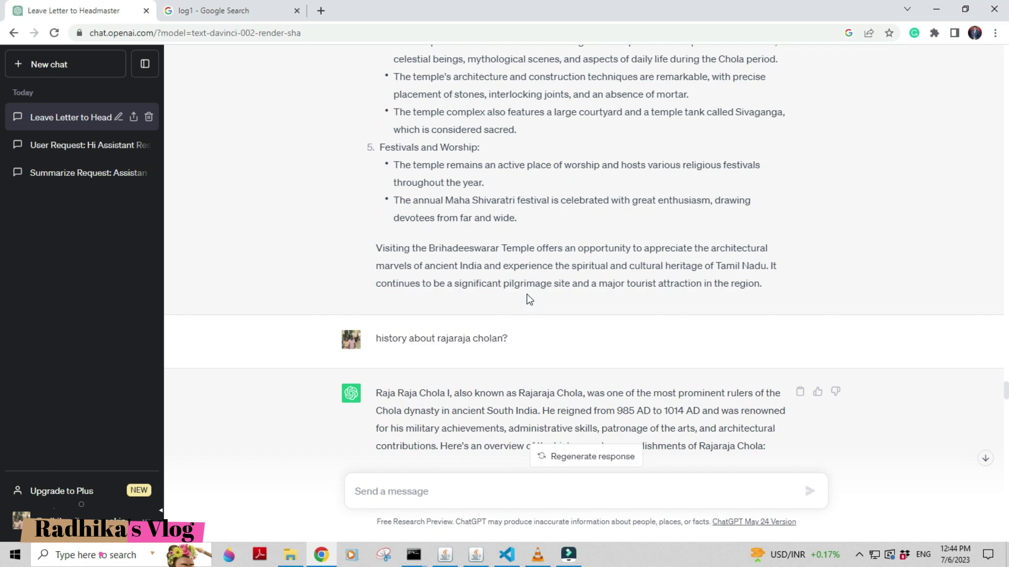
{"action": "scroll", "coordinate": [526, 295], "scroll_direction": "up", "scroll_amount": 15}
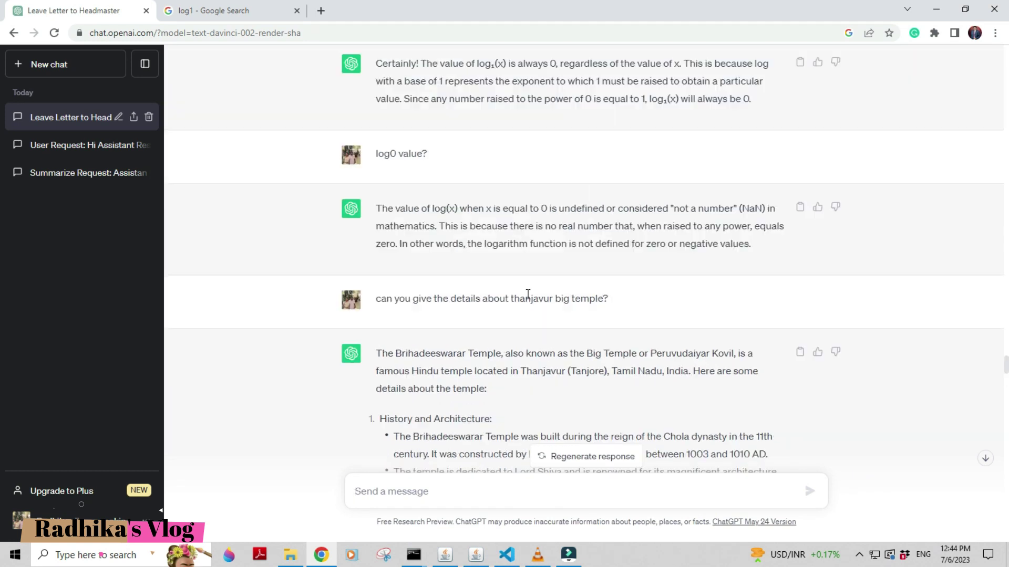